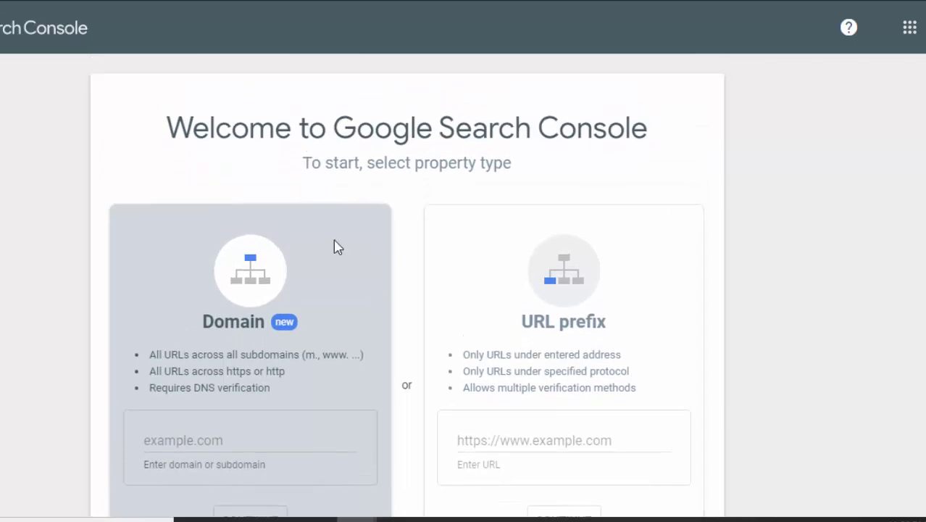
Step: Review the coverage and verification requirements listed for the Domain property type
{"action": "scroll", "coordinate": [340, 201], "scroll_direction": "down", "scroll_amount": 1}
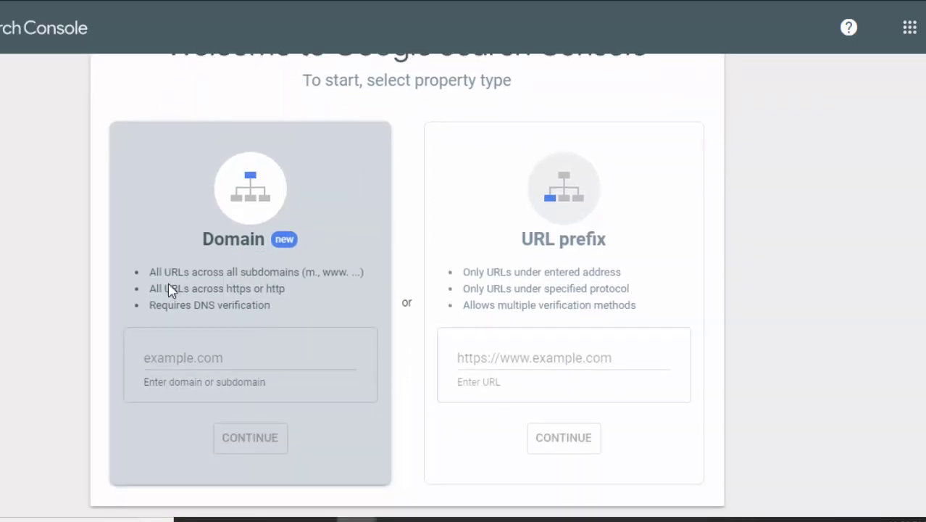
{"action": "left_click_drag", "start_coordinate": [150, 274], "coordinate": [269, 305]}
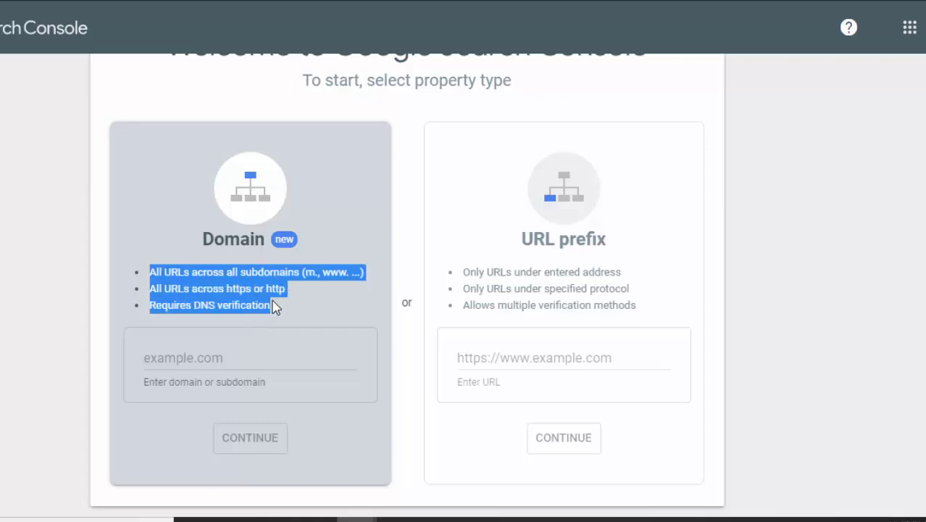
{"action": "left_click", "coordinate": [190, 239]}
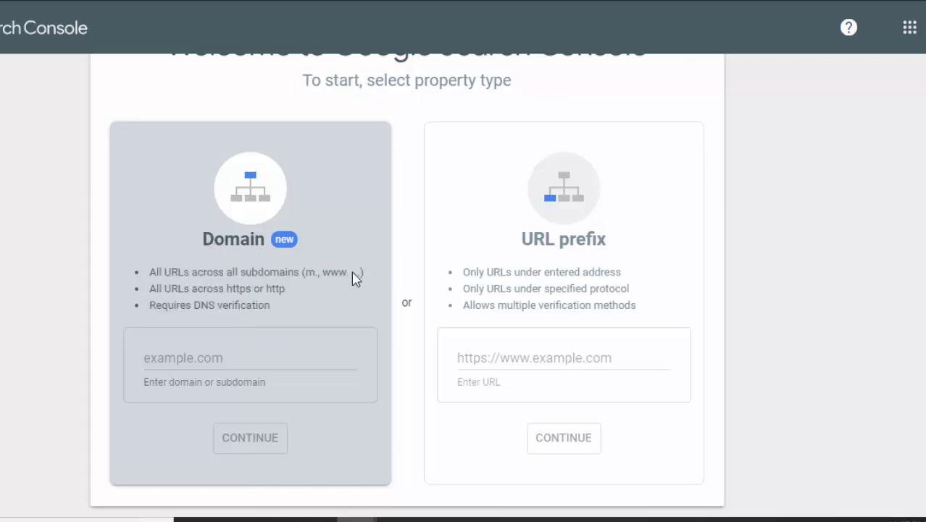
{"action": "left_click_drag", "start_coordinate": [270, 308], "coordinate": [212, 238]}
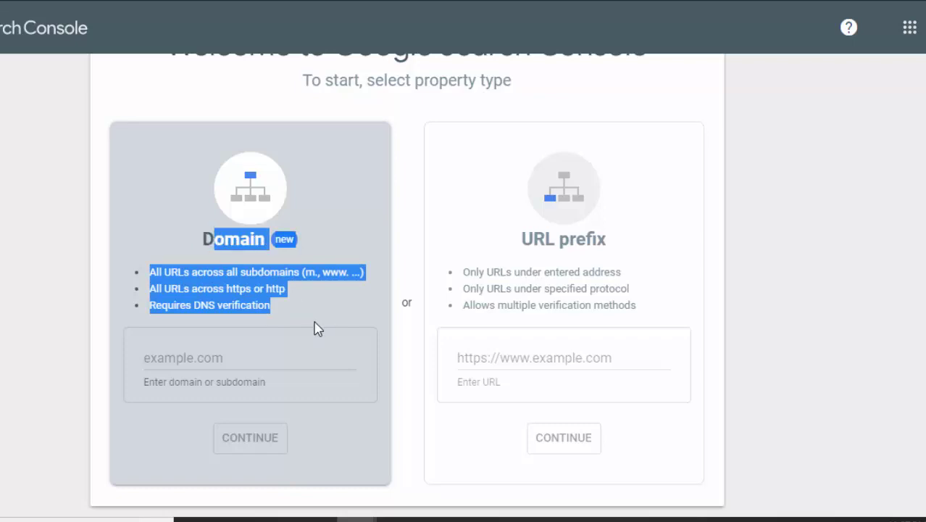
{"action": "left_click", "coordinate": [152, 210]}
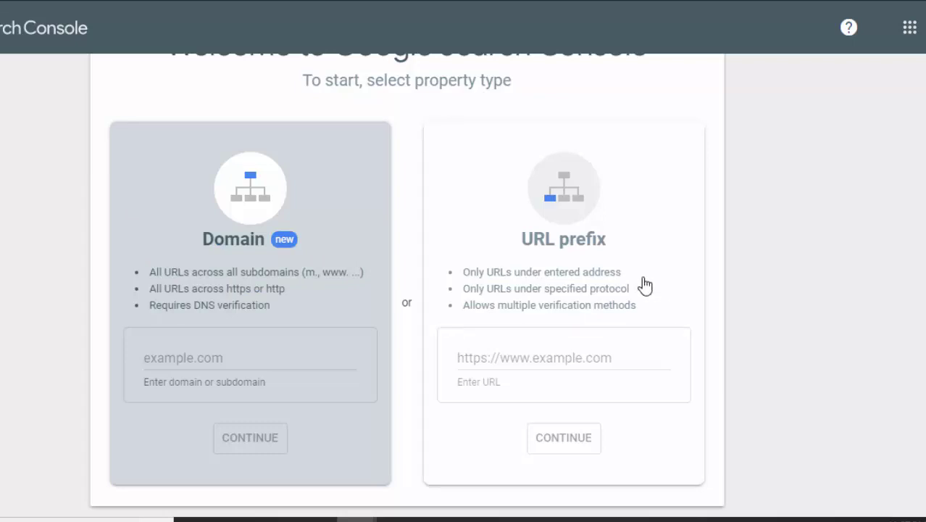
{"action": "left_click", "coordinate": [514, 357]}
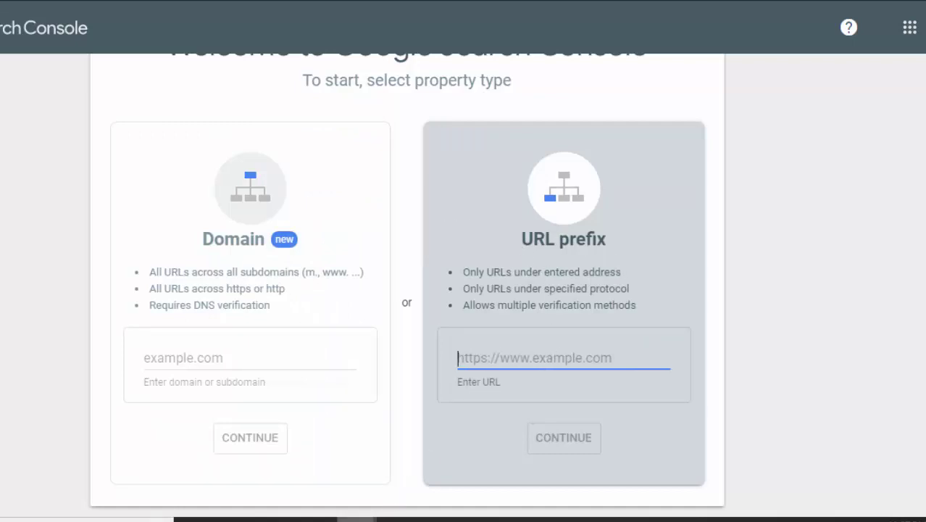
{"action": "left_click", "coordinate": [280, 516]}
{"action": "left_click", "coordinate": [446, 463]}
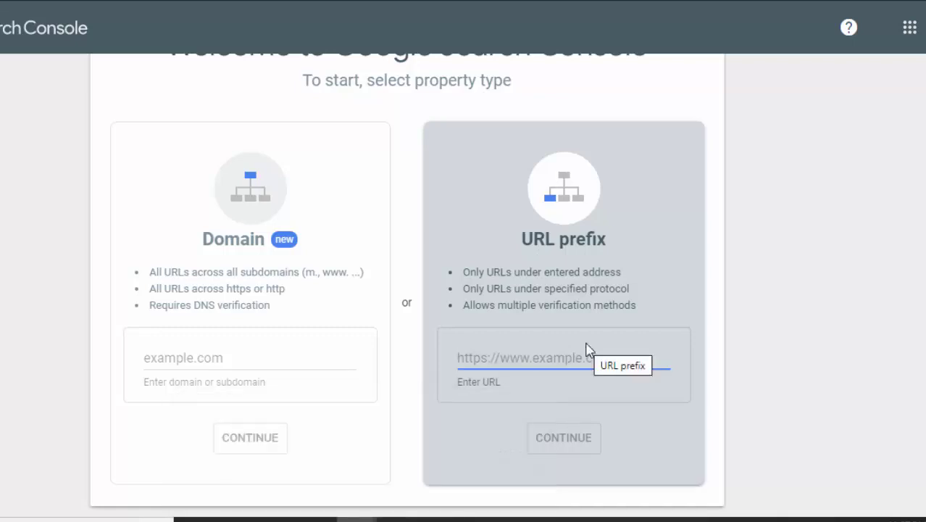
{"action": "right_click", "coordinate": [483, 360]}
{"action": "left_click", "coordinate": [525, 227]}
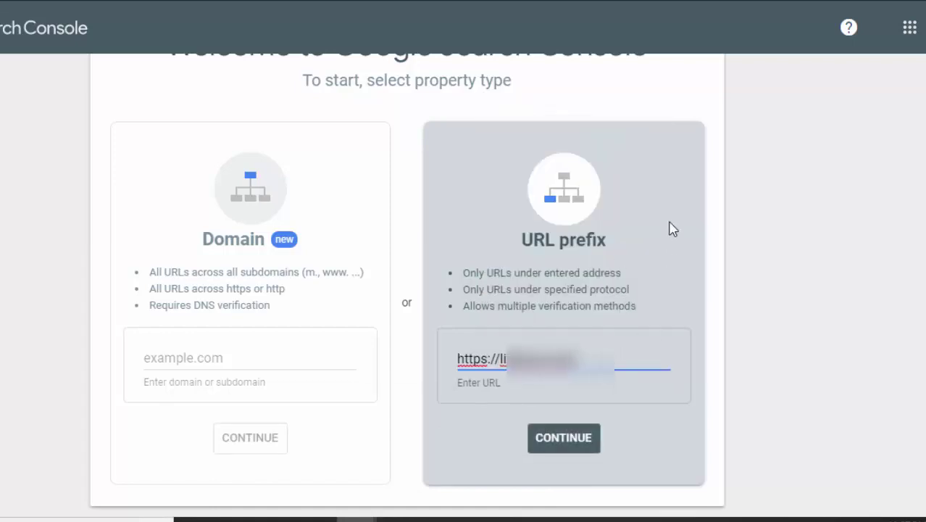
{"action": "left_click", "coordinate": [668, 249]}
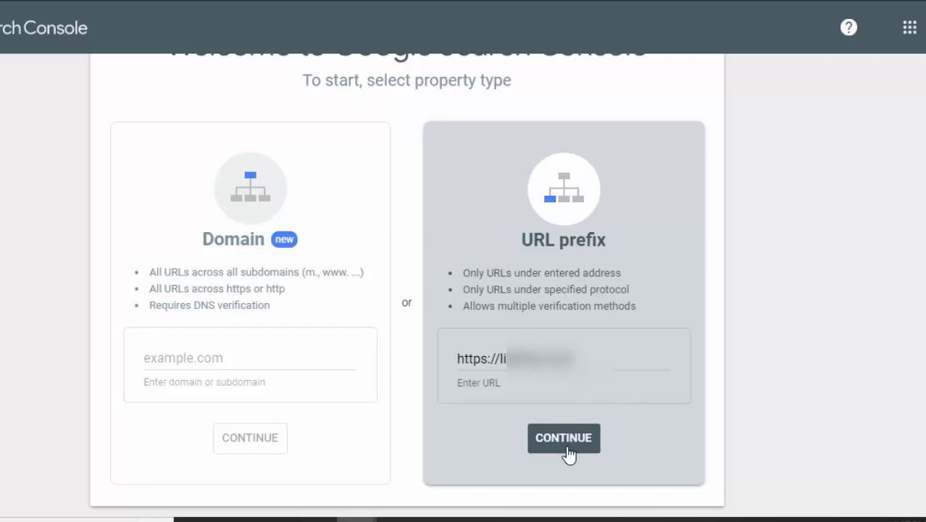
{"action": "left_click", "coordinate": [572, 446]}
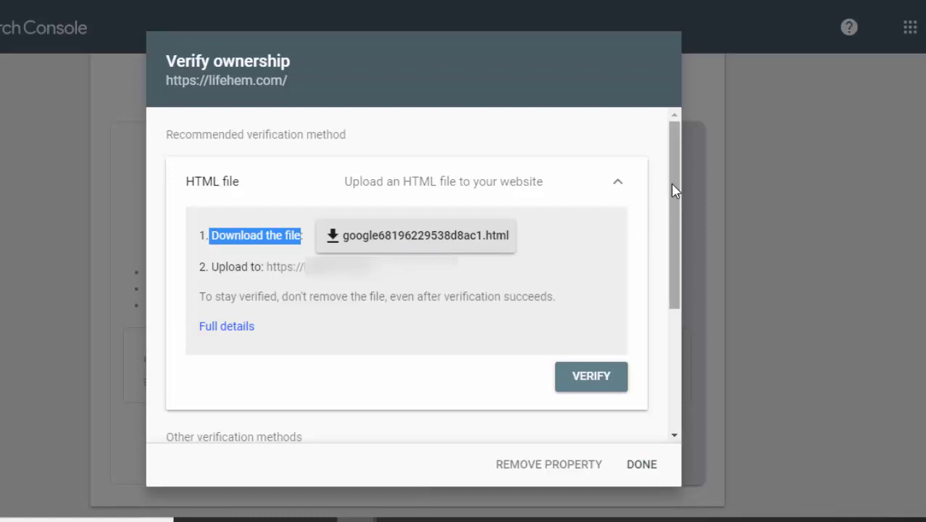
Step: Review the ownership verification methods offered for the property, from HTML file to domain name provider
{"action": "left_click_drag", "start_coordinate": [672, 190], "coordinate": [672, 311]}
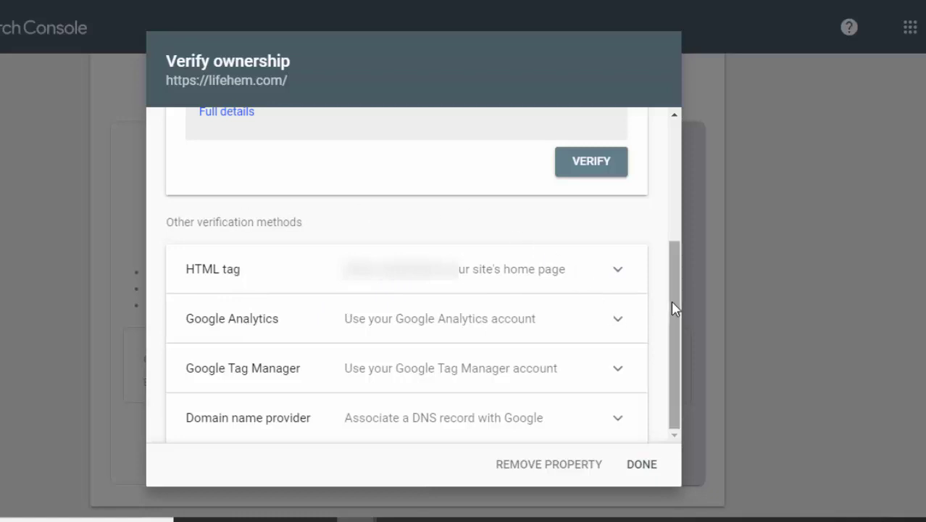
{"action": "left_click_drag", "start_coordinate": [673, 308], "coordinate": [664, 181]}
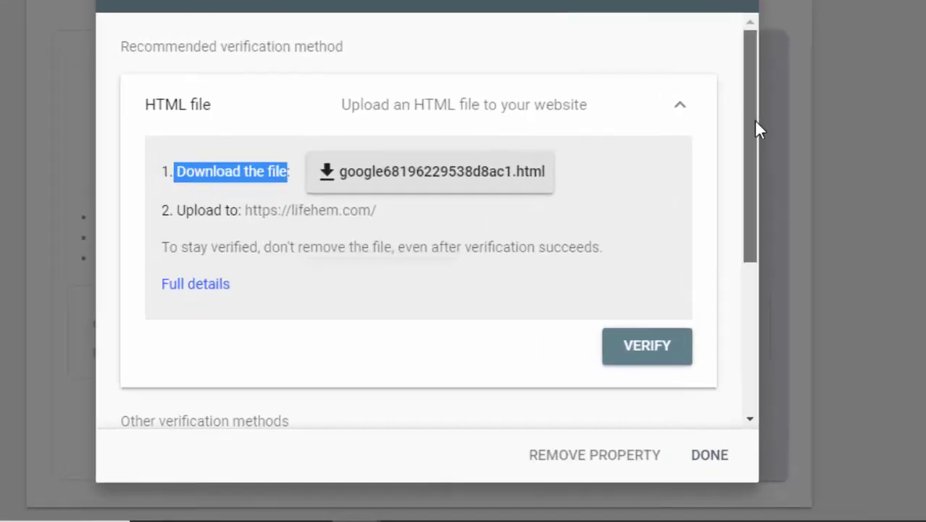
{"action": "scroll", "coordinate": [687, 203], "scroll_direction": "down", "scroll_amount": 5}
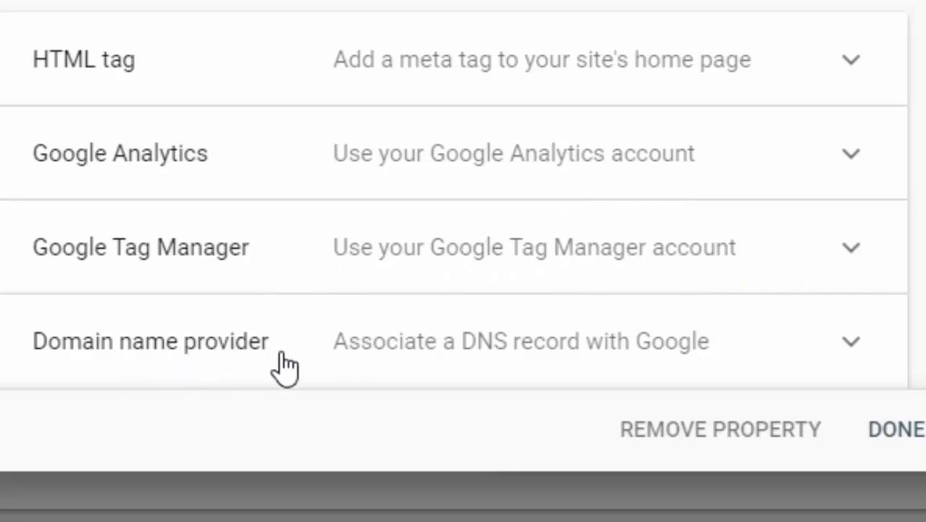
Step: Copy the full google-site-verification meta tag from the HTML tag method and paste it into Notepad over the existing script
{"action": "left_click", "coordinate": [866, 64]}
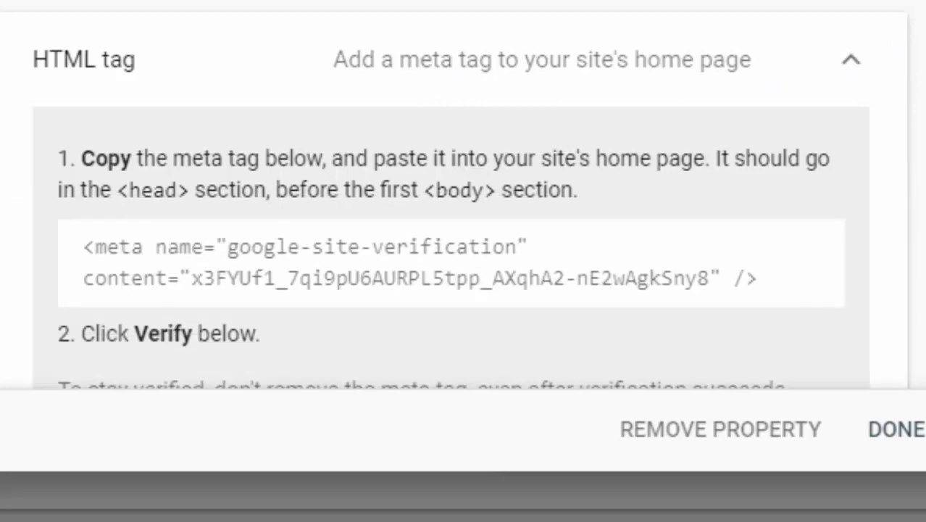
{"action": "scroll", "coordinate": [541, 159], "scroll_direction": "down", "scroll_amount": 2}
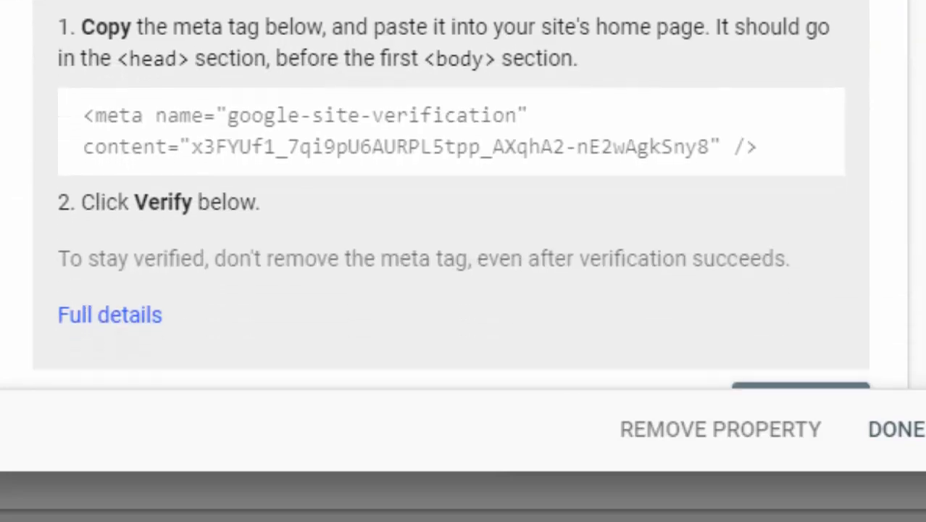
{"action": "double_click", "coordinate": [120, 116]}
{"action": "left_click", "coordinate": [89, 114]}
{"action": "left_click_drag", "start_coordinate": [88, 114], "coordinate": [766, 147]}
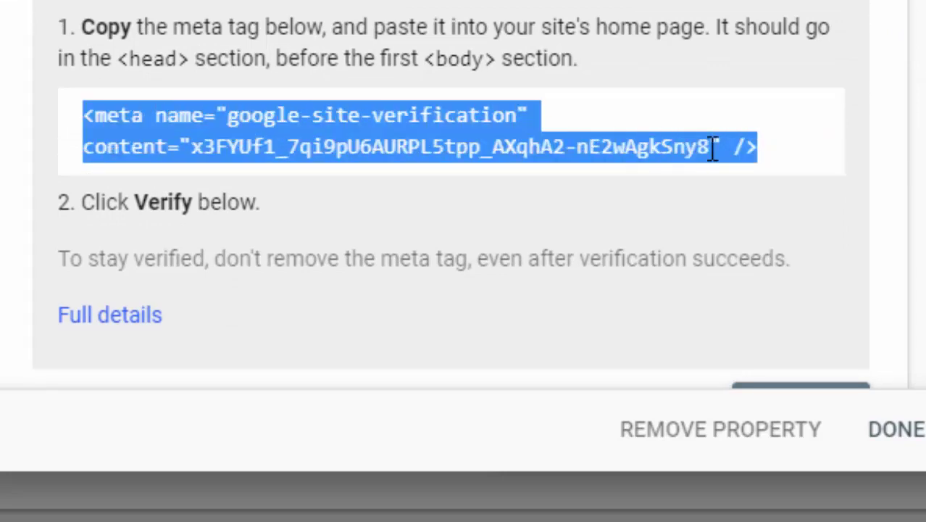
{"action": "right_click", "coordinate": [402, 149]}
{"action": "left_click", "coordinate": [513, 186]}
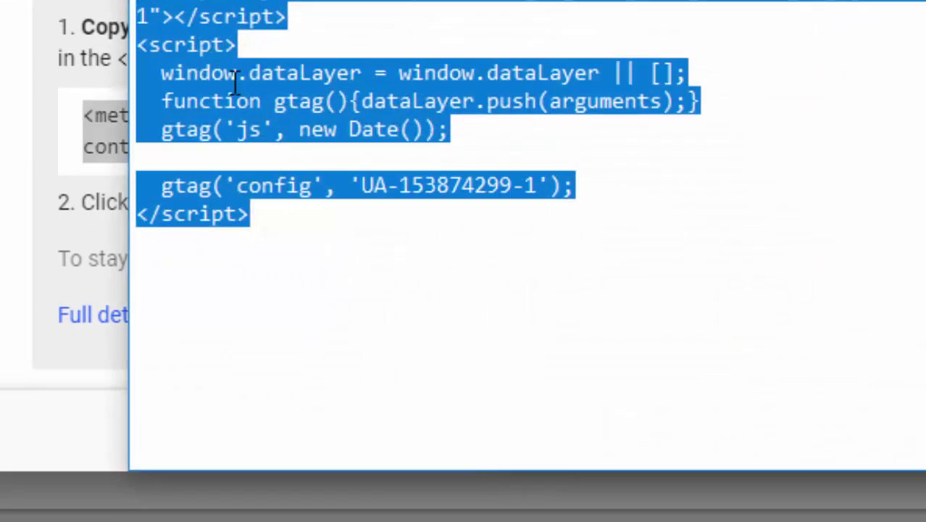
{"action": "right_click", "coordinate": [197, 57]}
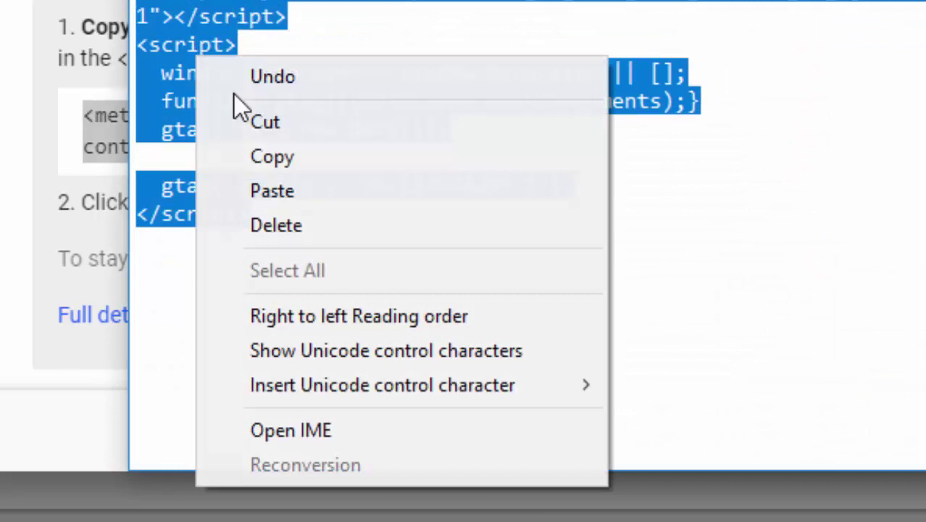
{"action": "left_click", "coordinate": [264, 184]}
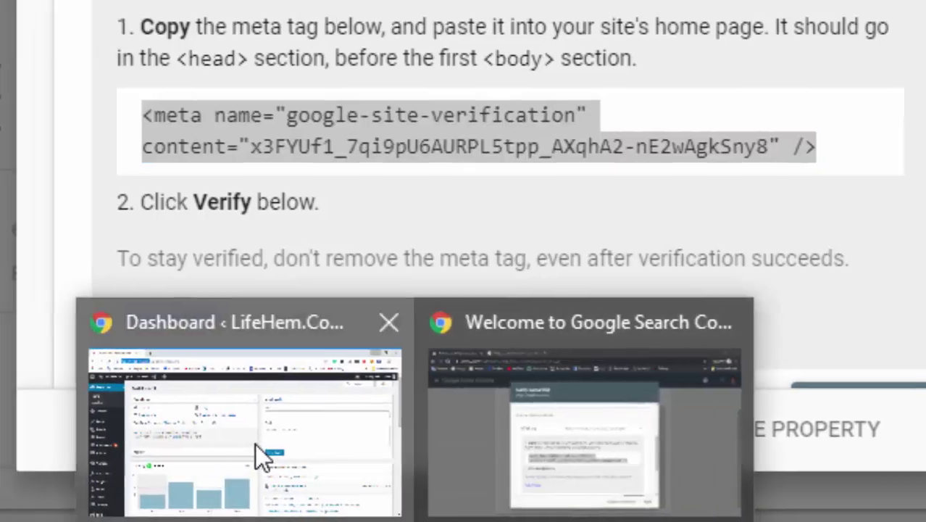
Step: Switch to the site's WordPress dashboard and open the Appearance Customize page in a new browser tab
{"action": "left_click", "coordinate": [262, 455]}
{"action": "mouse_move", "coordinate": [120, 250]}
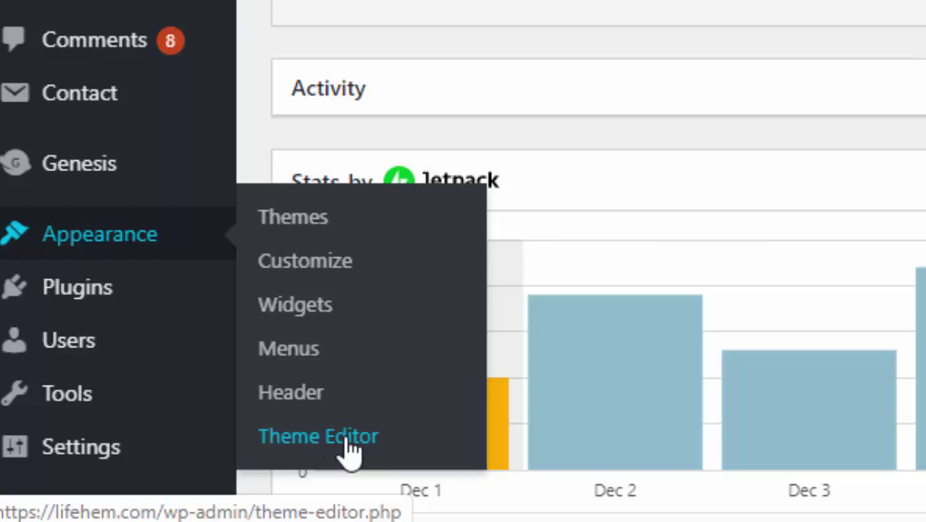
{"action": "right_click", "coordinate": [348, 448]}
{"action": "key", "text": "Escape"}
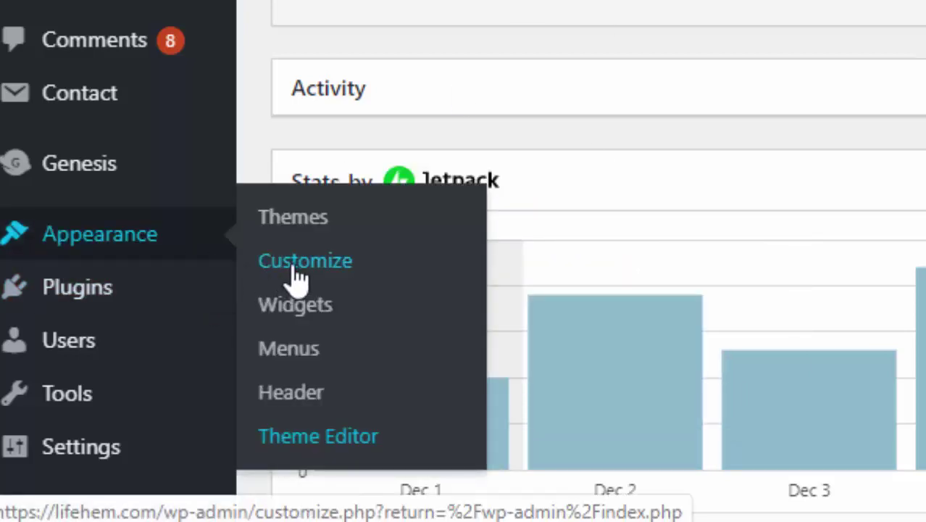
{"action": "right_click", "coordinate": [297, 279]}
{"action": "left_click", "coordinate": [487, 21]}
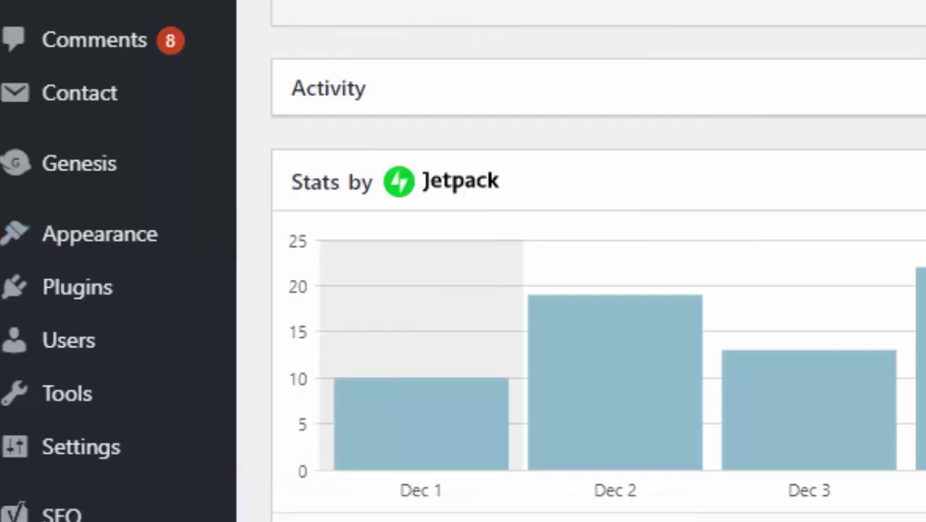
{"action": "key", "text": "ctrl+Tab"}
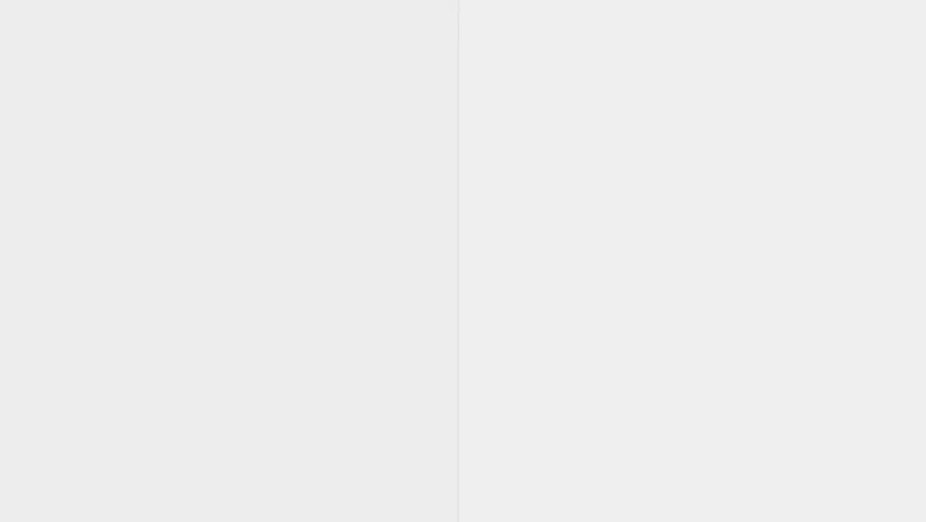
Step: Open the Header/Footer Scripts section within the Customizer's Theme Settings
{"action": "scroll", "coordinate": [279, 435], "scroll_direction": "down", "scroll_amount": 5}
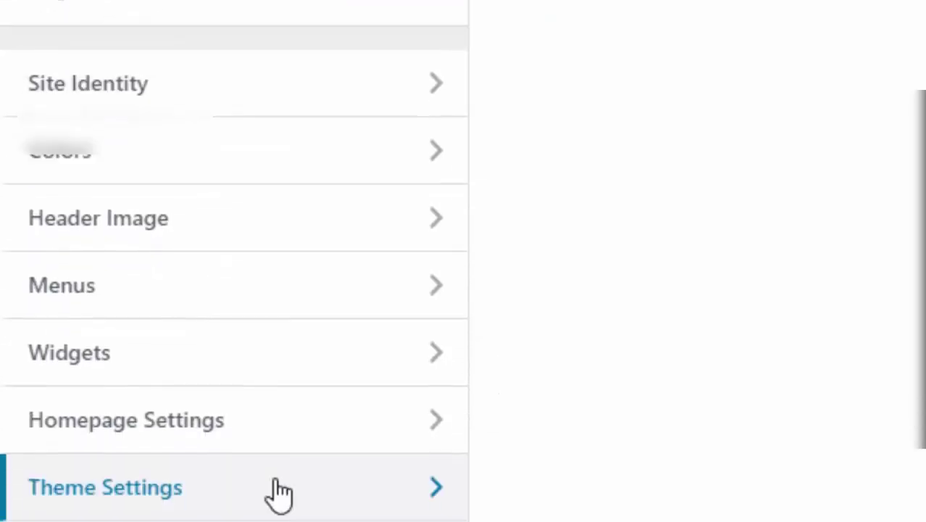
{"action": "left_click", "coordinate": [279, 323]}
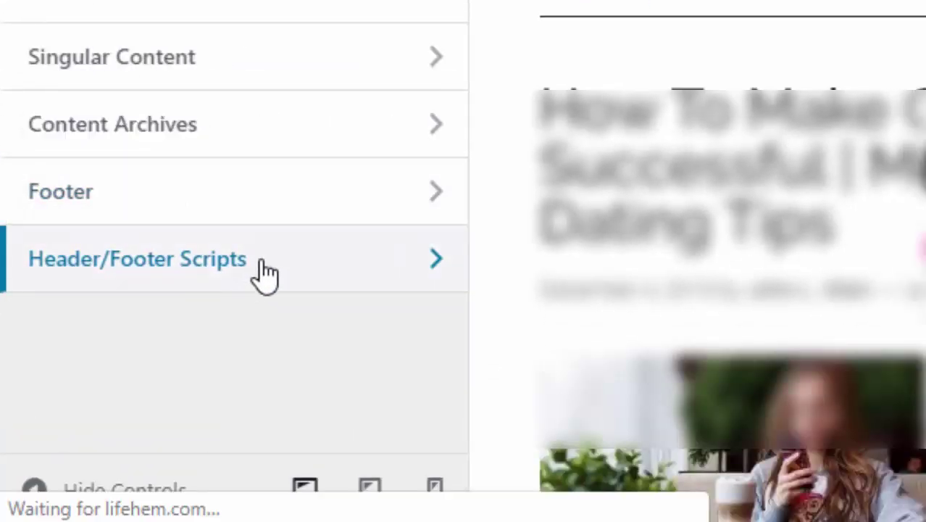
{"action": "scroll", "coordinate": [345, 228], "scroll_direction": "up", "scroll_amount": 4}
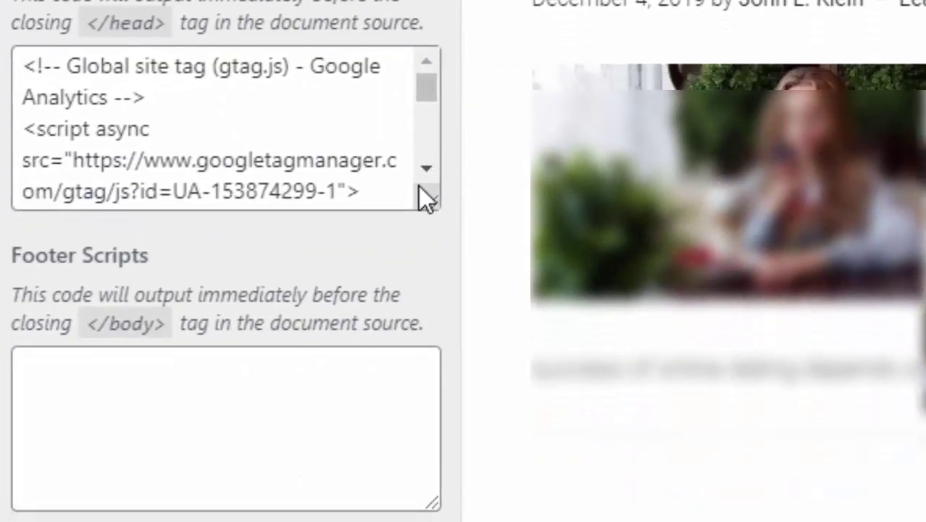
Step: Enlarge the header scripts box and add two line breaks after the Google Analytics code's final closing script tag
{"action": "left_click_drag", "start_coordinate": [419, 186], "coordinate": [407, 471]}
{"action": "left_click", "coordinate": [398, 164]}
{"action": "left_click_drag", "start_coordinate": [398, 164], "coordinate": [396, 245]}
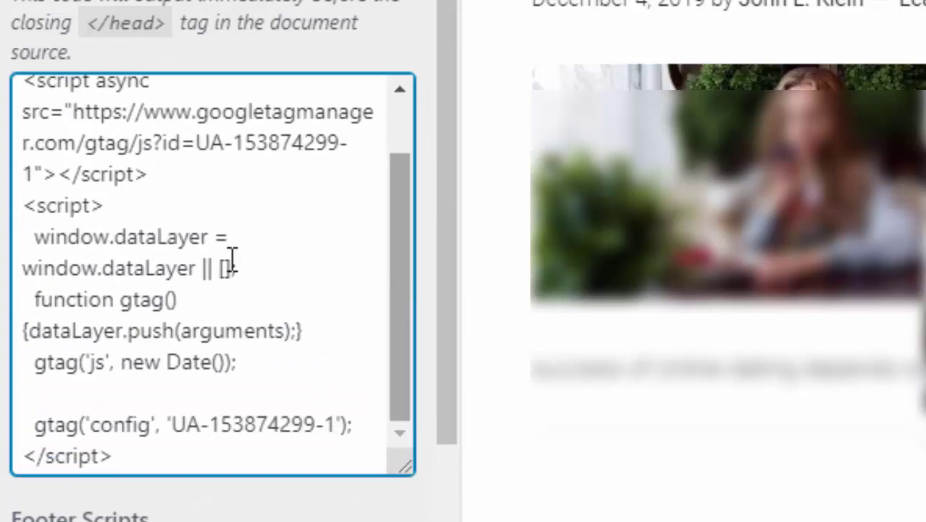
{"action": "left_click", "coordinate": [174, 457]}
{"action": "key", "text": "Return"}
{"action": "key", "text": "Return"}
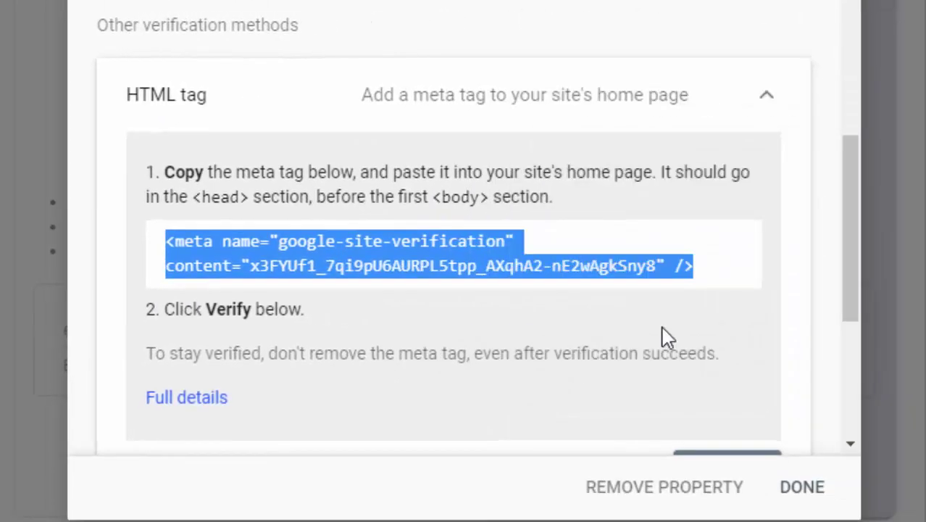
Step: Return to Search Console and review the HTML tag instructions on placing the meta tag in the <head> section
{"action": "scroll", "coordinate": [662, 337], "scroll_direction": "down", "scroll_amount": 4}
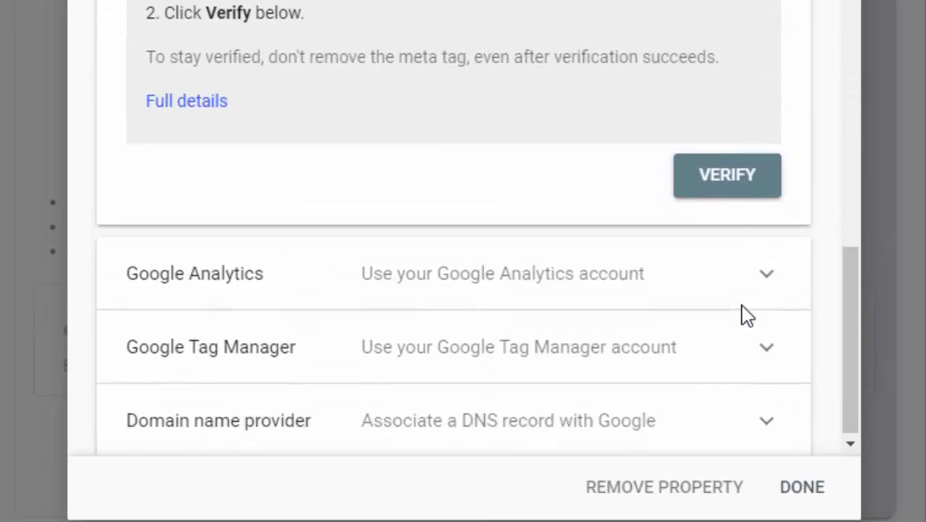
{"action": "scroll", "coordinate": [496, 274], "scroll_direction": "up", "scroll_amount": 2}
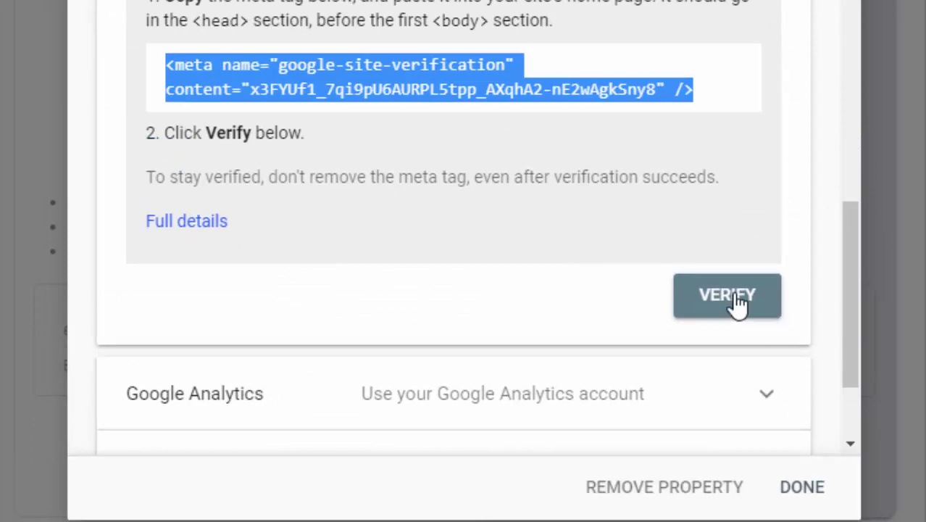
{"action": "scroll", "coordinate": [385, 78], "scroll_direction": "up", "scroll_amount": 2}
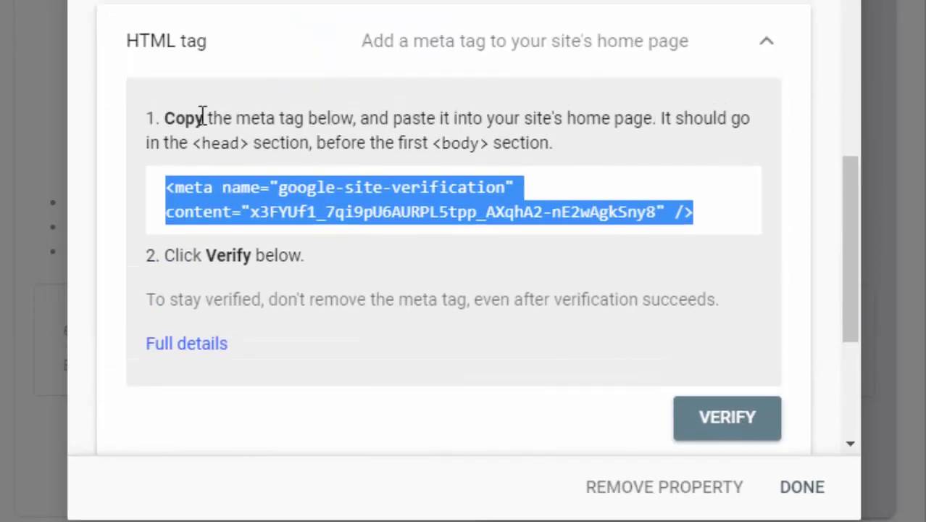
{"action": "left_click_drag", "start_coordinate": [171, 118], "coordinate": [210, 143]}
{"action": "left_click", "coordinate": [246, 135]}
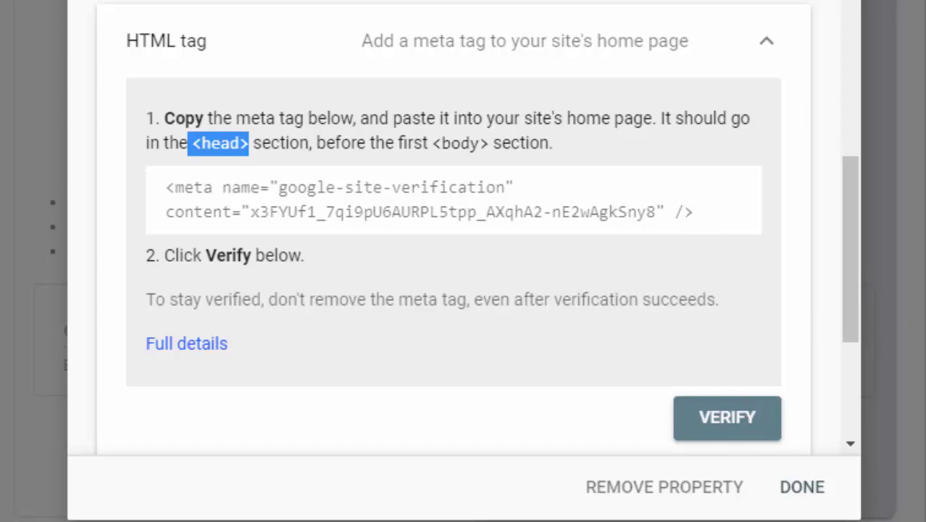
Step: Bring up the Notepad window holding the verification meta tag and move it lower over the HTML tag instructions
{"action": "mouse_move", "coordinate": [499, 521]}
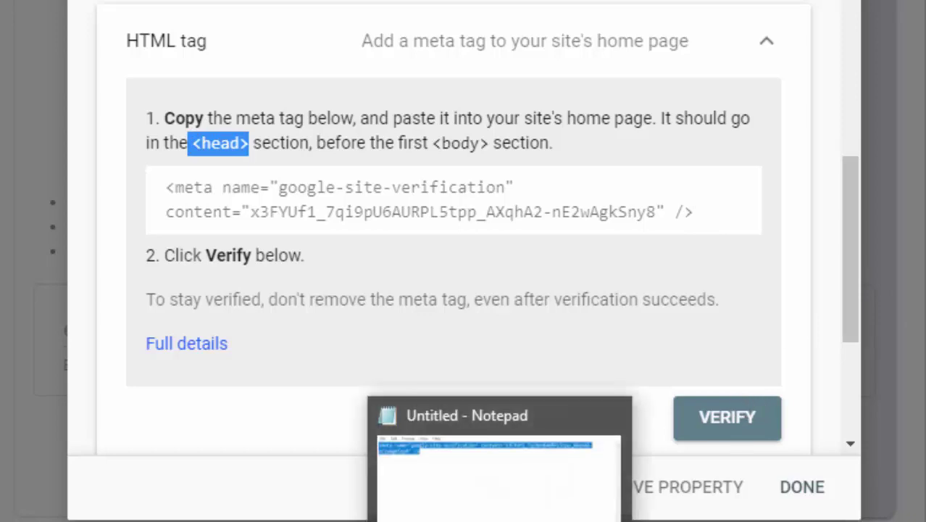
{"action": "left_click", "coordinate": [541, 484]}
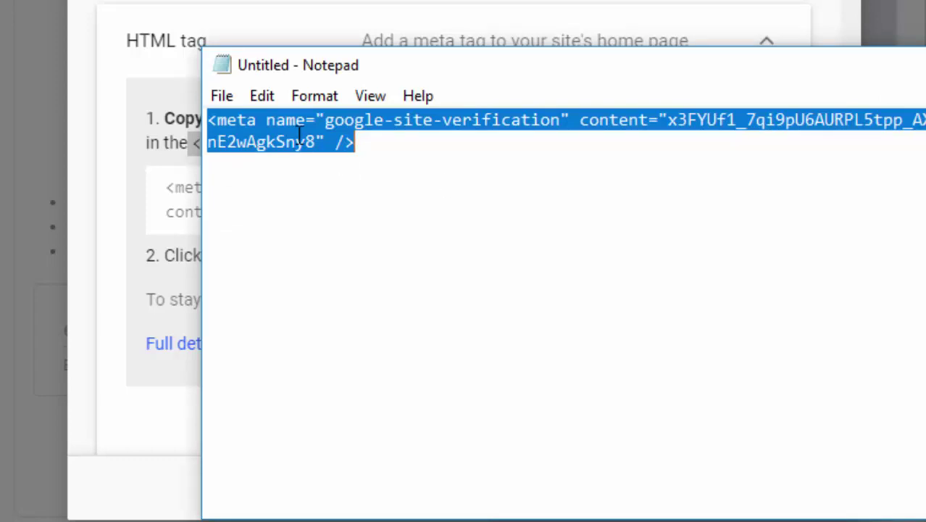
{"action": "left_click_drag", "start_coordinate": [540, 64], "coordinate": [568, 137]}
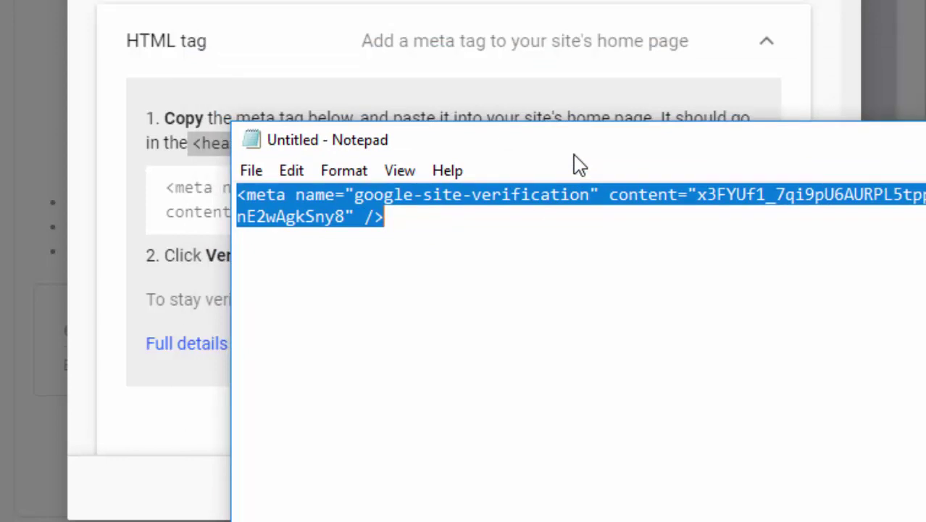
Step: Move the Notepad window lower to uncover the <head> placement instruction, and return to Search Console's property type selection
{"action": "left_click_drag", "start_coordinate": [573, 154], "coordinate": [573, 190]}
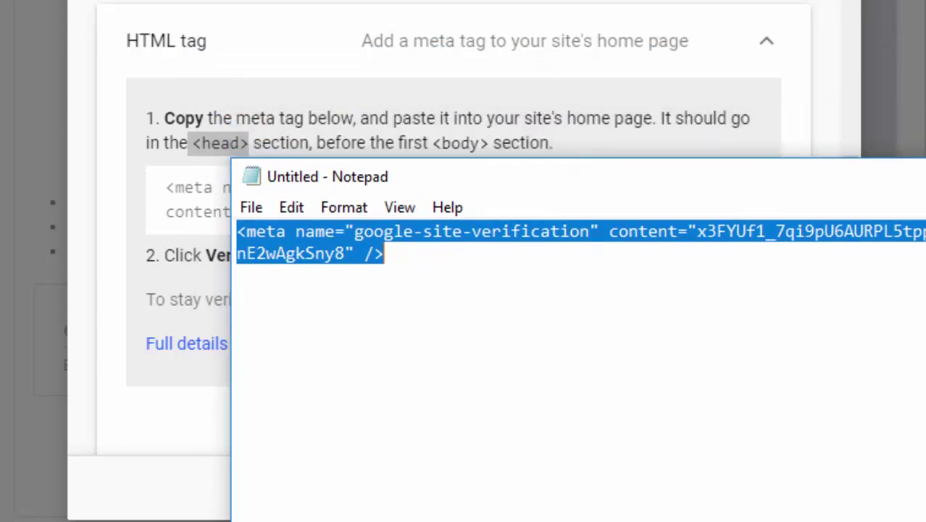
{"action": "key", "text": "alt+Tab"}
{"action": "left_click", "coordinate": [474, 207]}
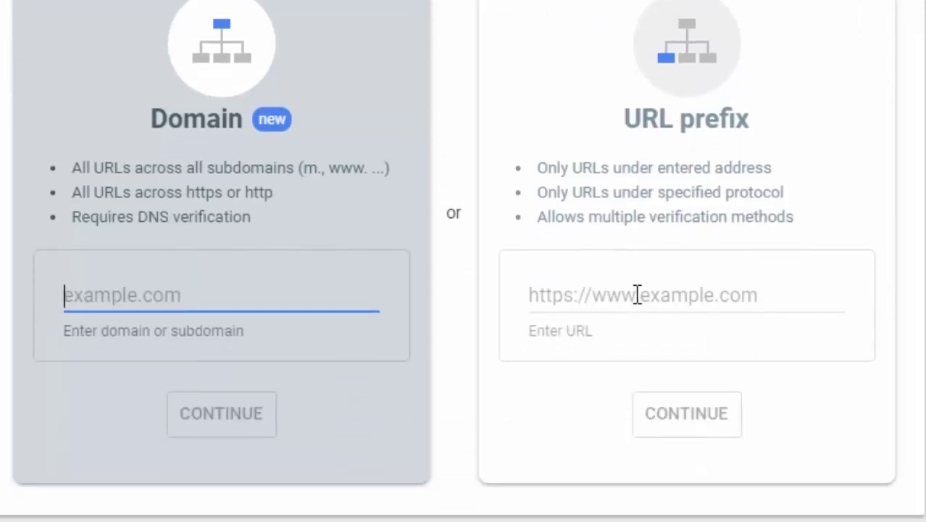
Step: Activate the URL prefix property's address field, and switch to the window with the site's Customizer
{"action": "left_click", "coordinate": [606, 295]}
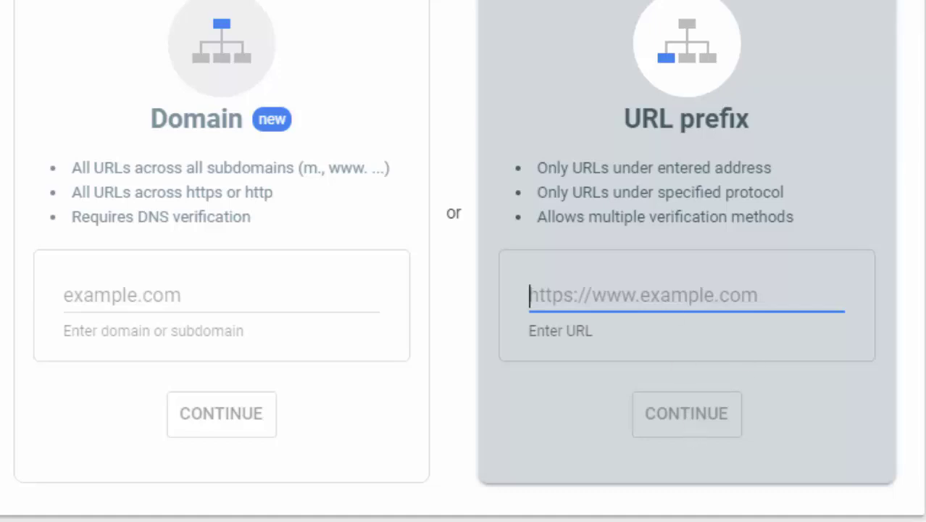
{"action": "mouse_move", "coordinate": [490, 507]}
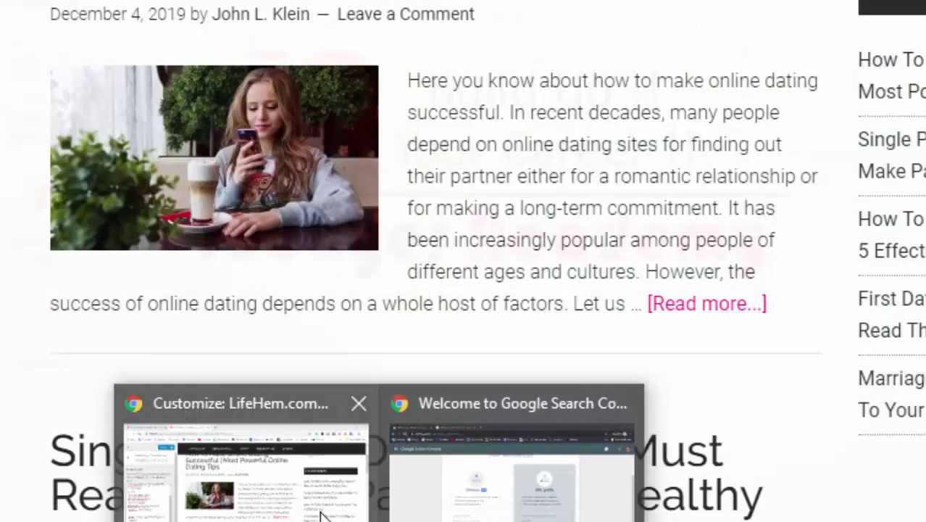
{"action": "left_click", "coordinate": [320, 513]}
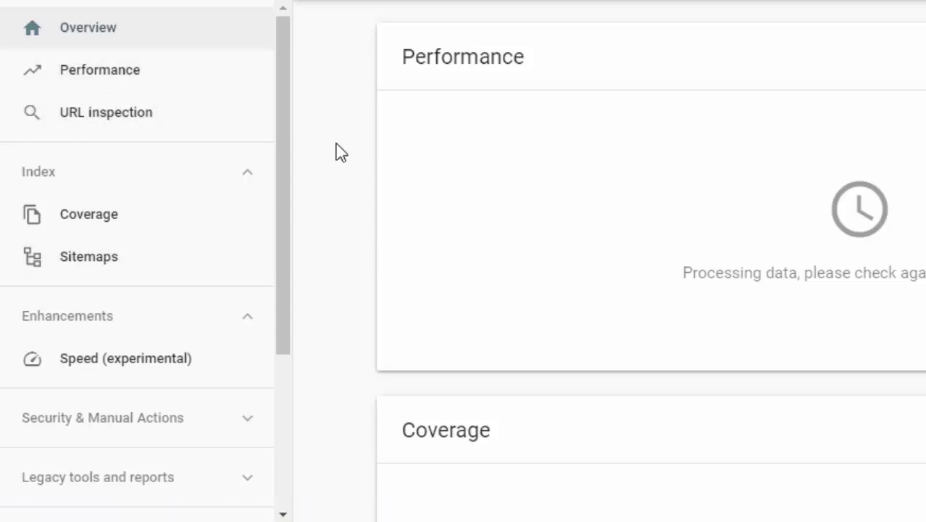
Step: Open the Sitemaps page of the property in Search Console, and switch to the WordPress dashboard window
{"action": "left_click", "coordinate": [78, 262]}
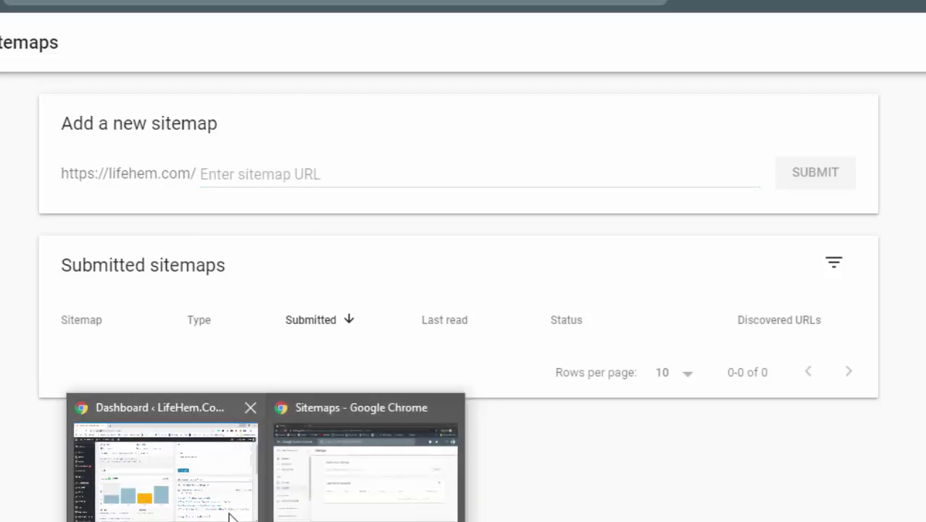
{"action": "left_click", "coordinate": [232, 512]}
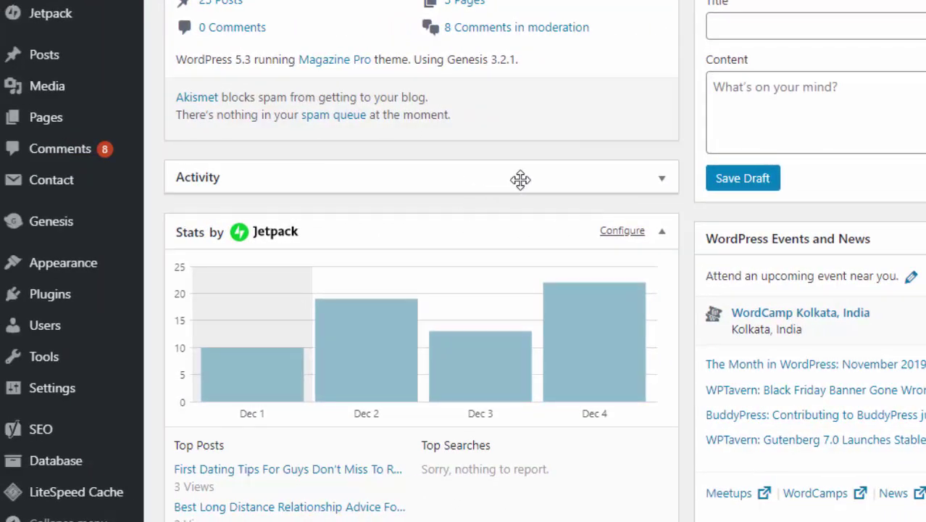
Step: Open the Features settings on Yoast SEO's General page
{"action": "mouse_move", "coordinate": [67, 437]}
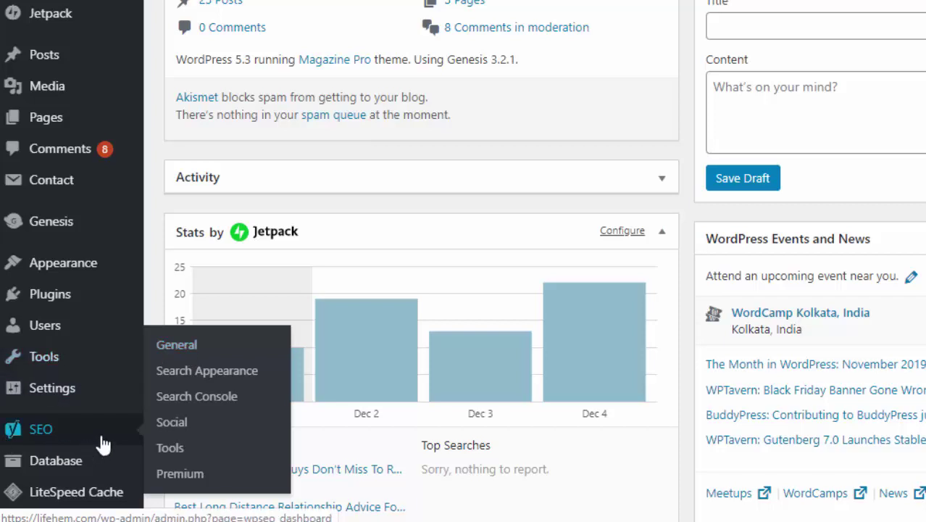
{"action": "left_click", "coordinate": [422, 226]}
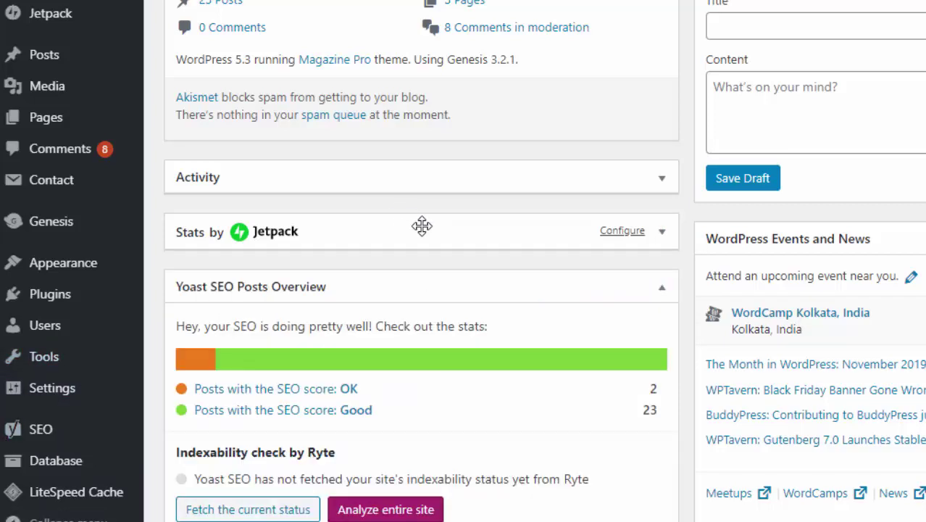
{"action": "left_click", "coordinate": [422, 226]}
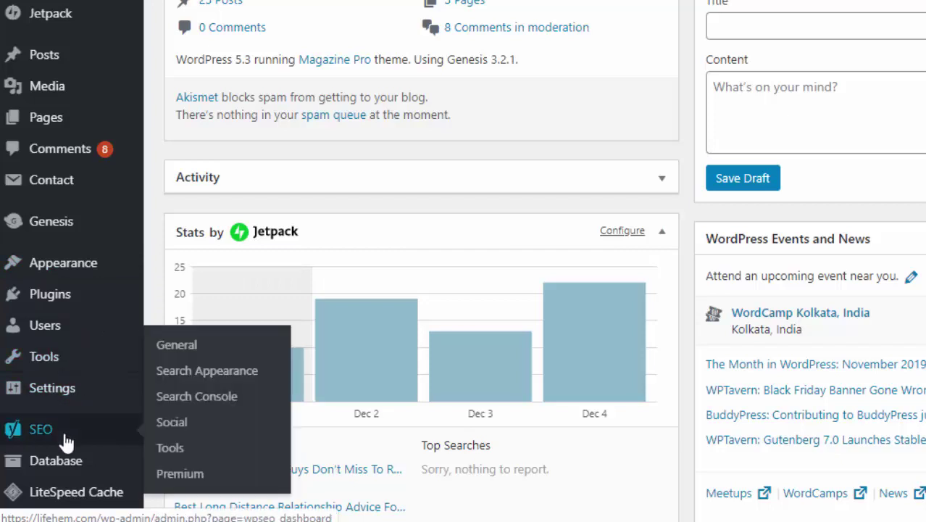
{"action": "left_click", "coordinate": [187, 355]}
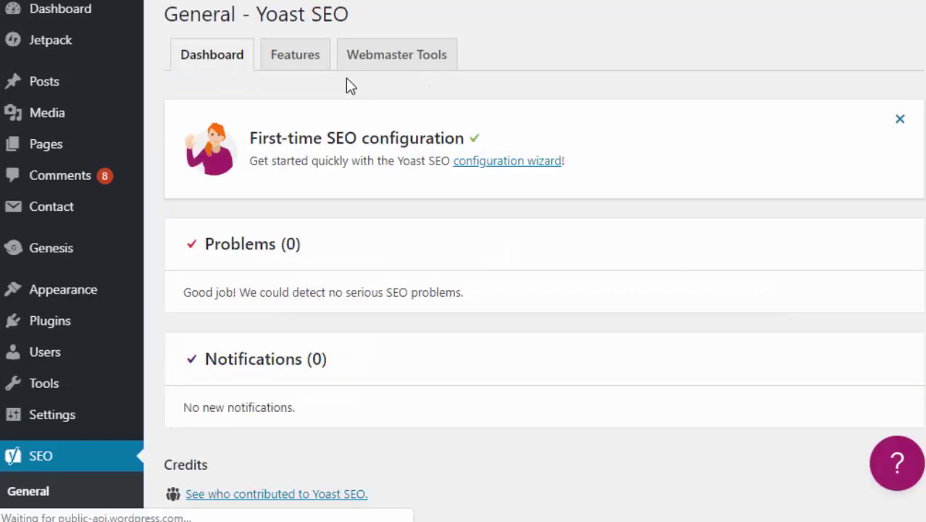
{"action": "left_click", "coordinate": [296, 62]}
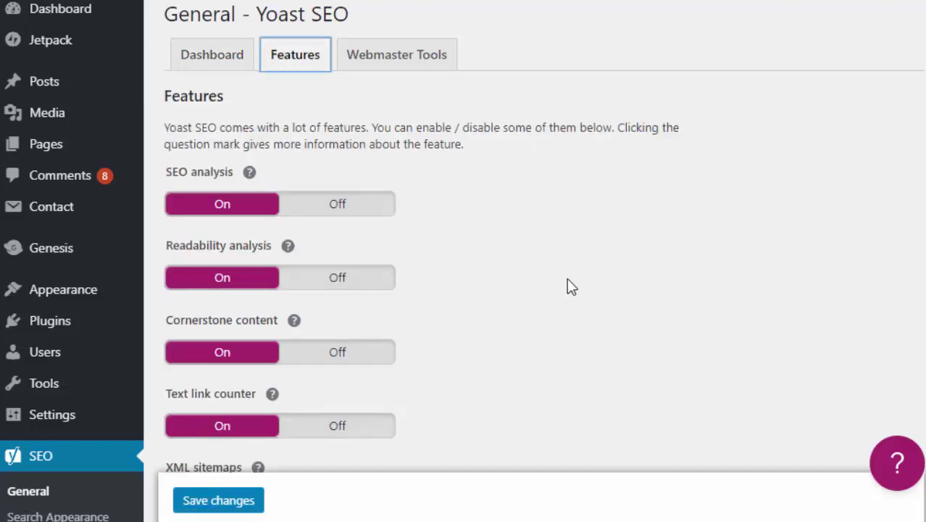
Step: Show the help text for the XML sitemaps feature and open the site's XML sitemap from it
{"action": "scroll", "coordinate": [568, 286], "scroll_direction": "down", "scroll_amount": 2}
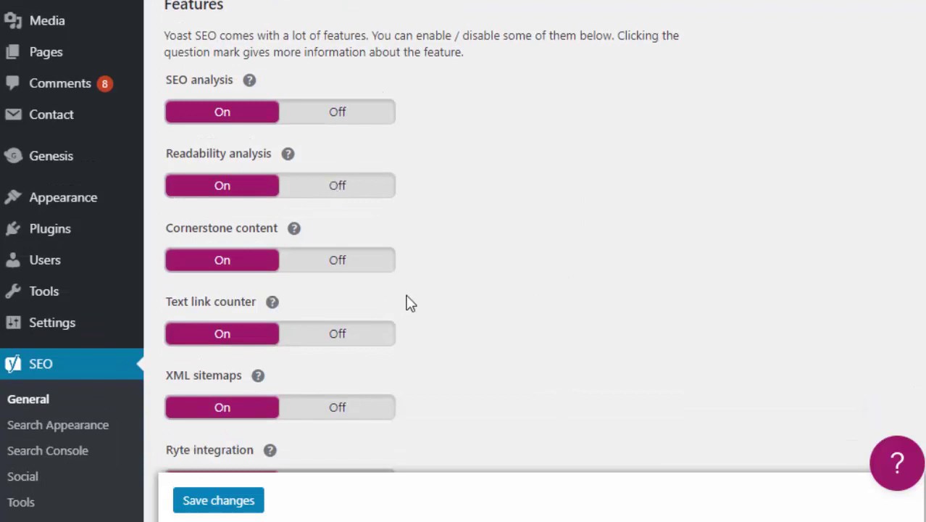
{"action": "scroll", "coordinate": [435, 294], "scroll_direction": "down", "scroll_amount": 1}
{"action": "scroll", "coordinate": [452, 278], "scroll_direction": "down", "scroll_amount": 1}
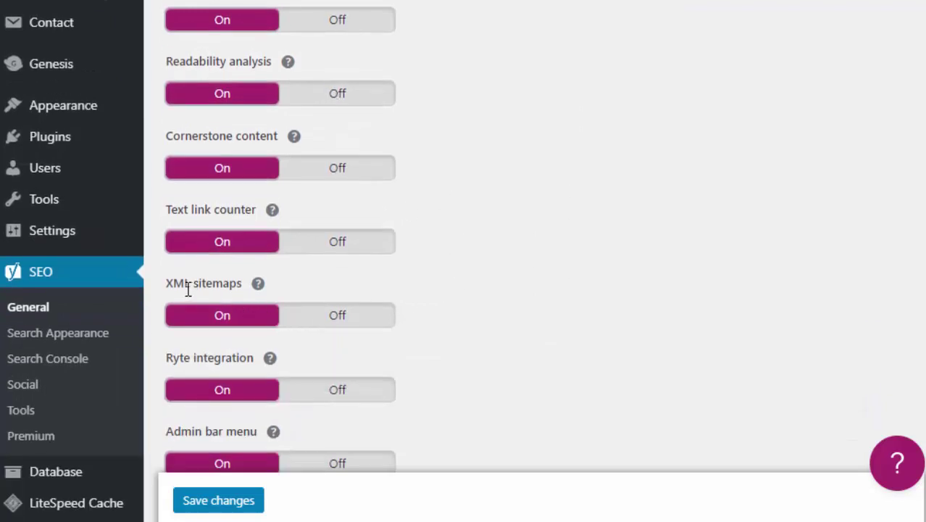
{"action": "left_click", "coordinate": [259, 285]}
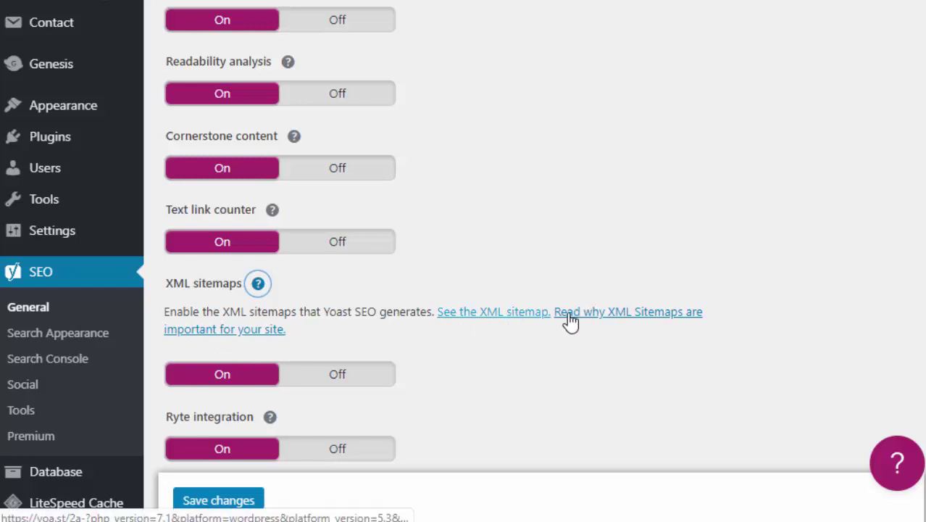
{"action": "left_click", "coordinate": [483, 323]}
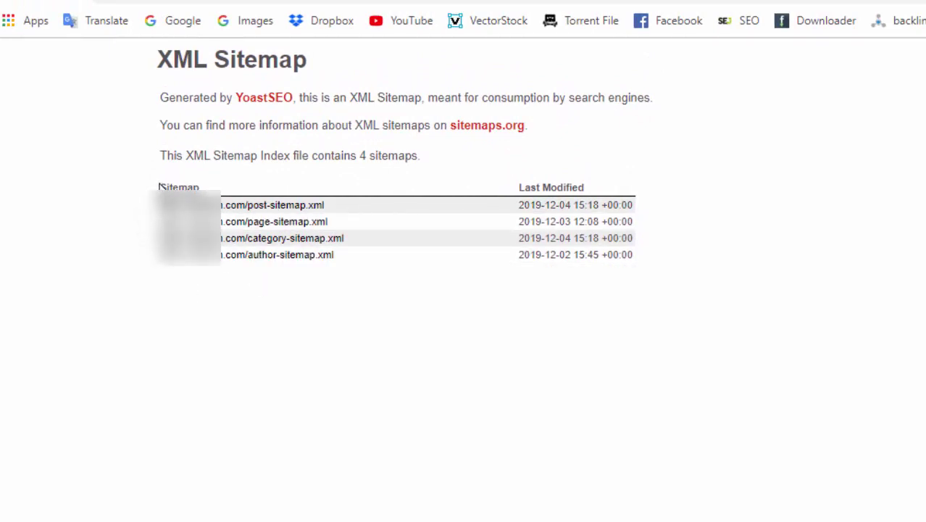
Step: Examine the post, page, category and author sitemap entries listed in the XML sitemap index
{"action": "left_click_drag", "start_coordinate": [159, 187], "coordinate": [514, 282]}
{"action": "left_click", "coordinate": [330, 379]}
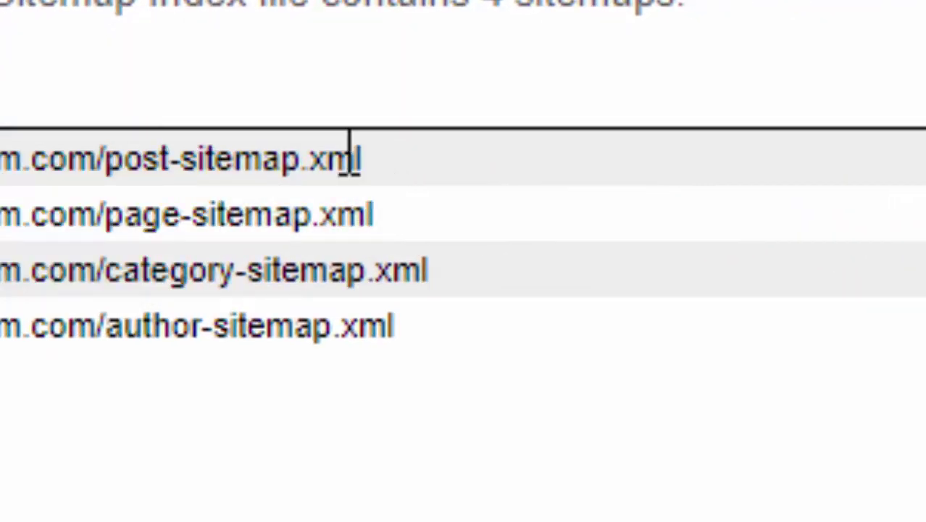
{"action": "left_click_drag", "start_coordinate": [350, 156], "coordinate": [107, 155]}
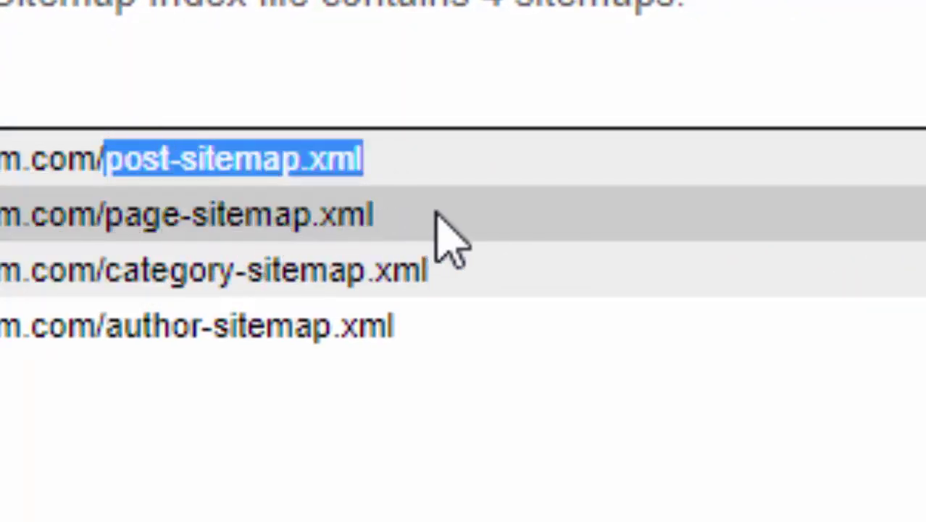
{"action": "left_click_drag", "start_coordinate": [371, 215], "coordinate": [105, 215]}
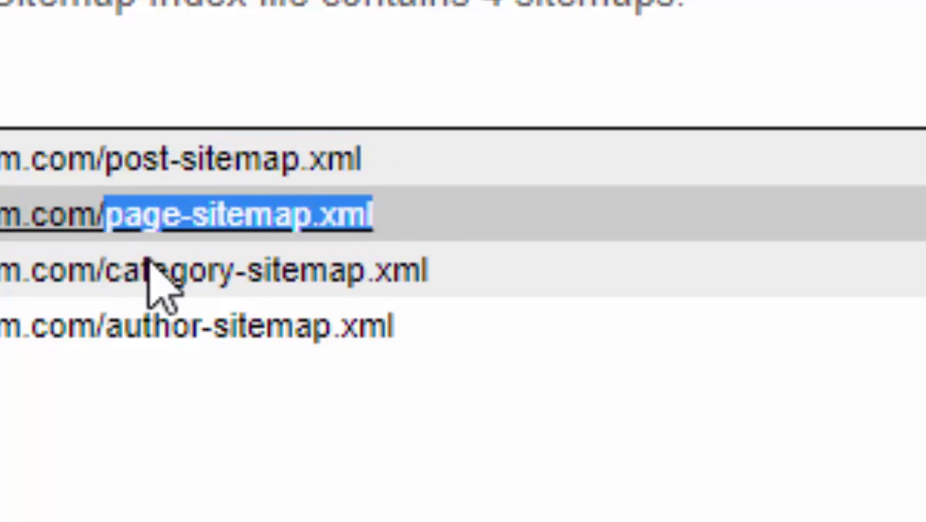
{"action": "left_click_drag", "start_coordinate": [480, 263], "coordinate": [110, 274]}
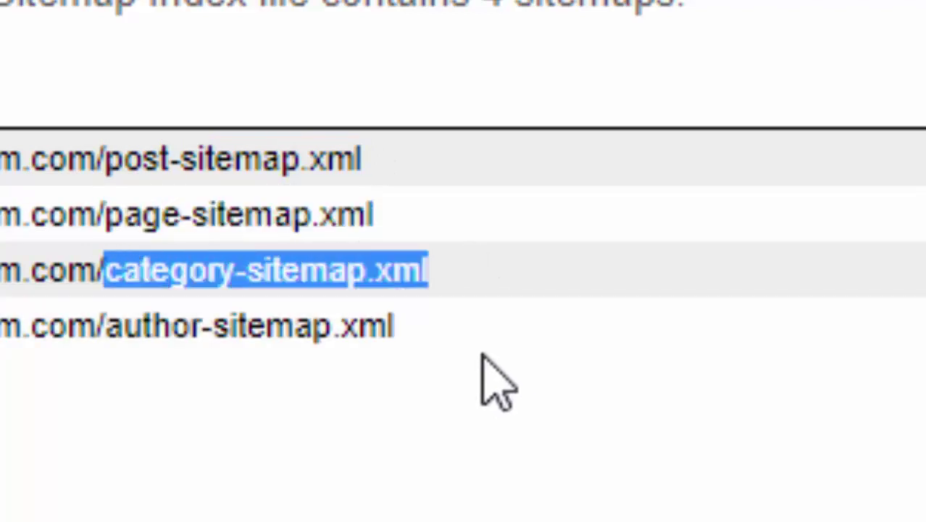
{"action": "left_click_drag", "start_coordinate": [400, 326], "coordinate": [108, 330]}
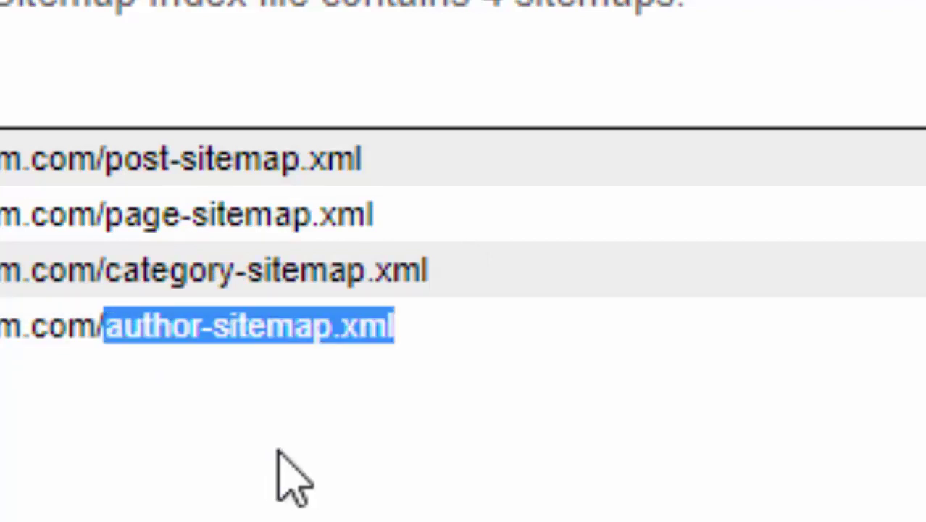
{"action": "left_click", "coordinate": [290, 516]}
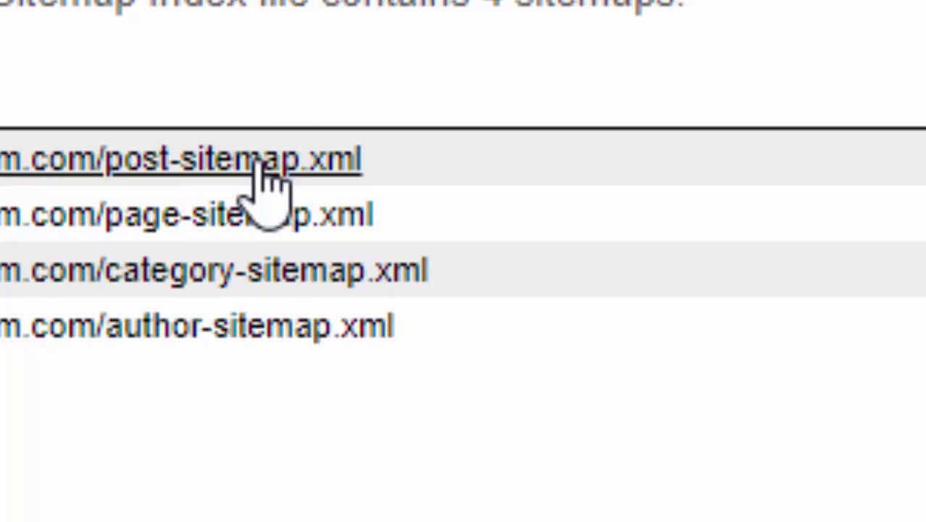
{"action": "left_click_drag", "start_coordinate": [445, 163], "coordinate": [106, 174]}
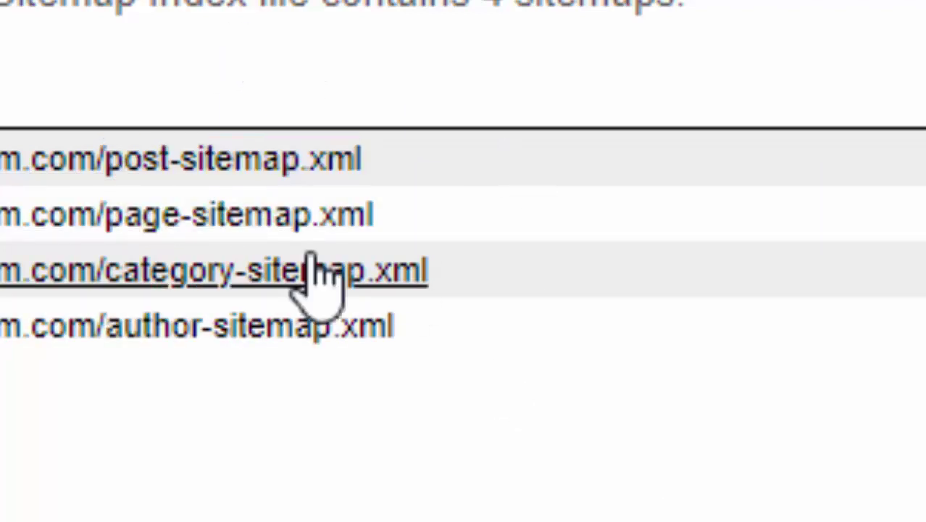
{"action": "left_click_drag", "start_coordinate": [420, 221], "coordinate": [105, 213]}
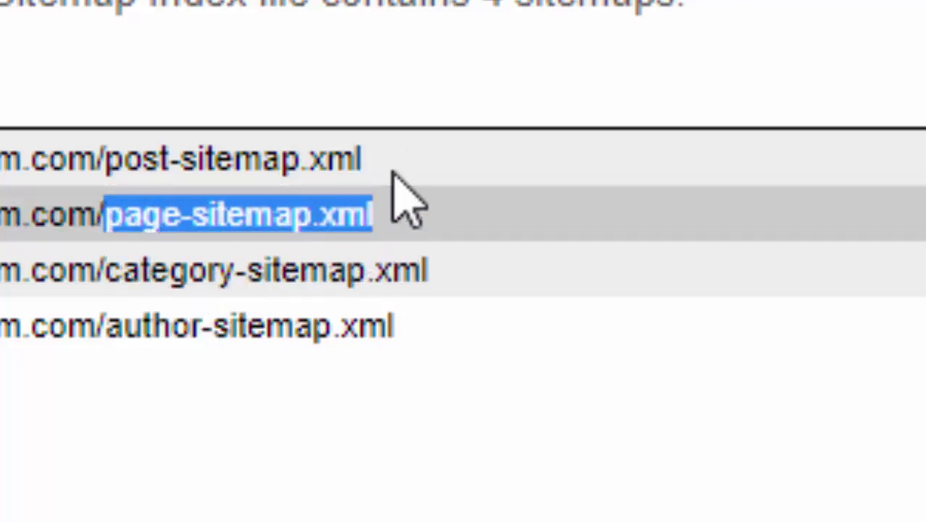
{"action": "left_click", "coordinate": [747, 517]}
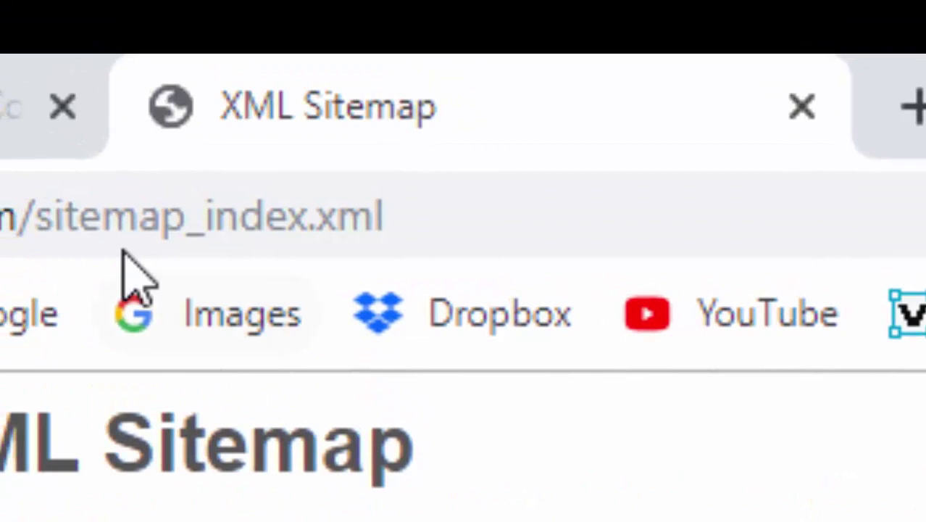
Step: Copy only the sitemap_index.xml part of the XML sitemap page's address
{"action": "left_click", "coordinate": [177, 215]}
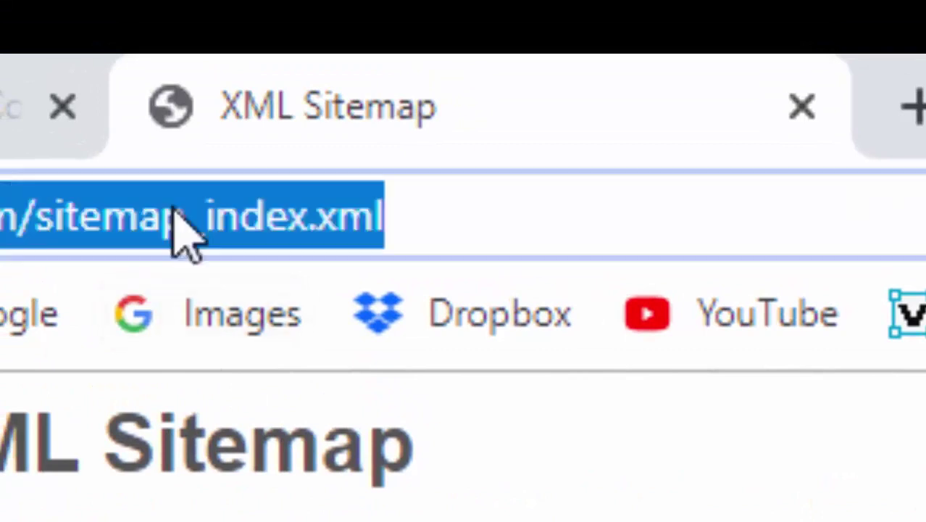
{"action": "left_click", "coordinate": [304, 223]}
{"action": "left_click_drag", "start_coordinate": [713, 216], "coordinate": [184, 243]}
{"action": "key", "text": "ctrl+c"}
{"action": "right_click", "coordinate": [375, 232]}
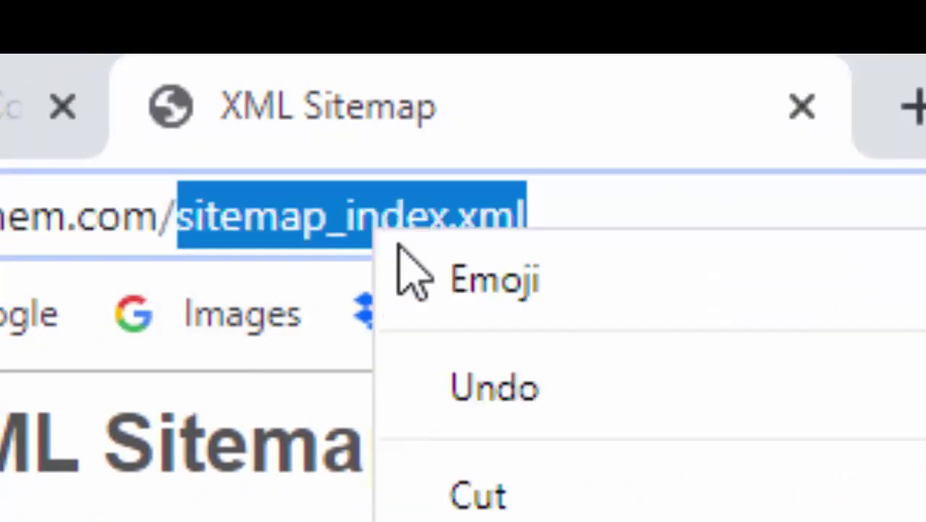
{"action": "key", "text": "Escape"}
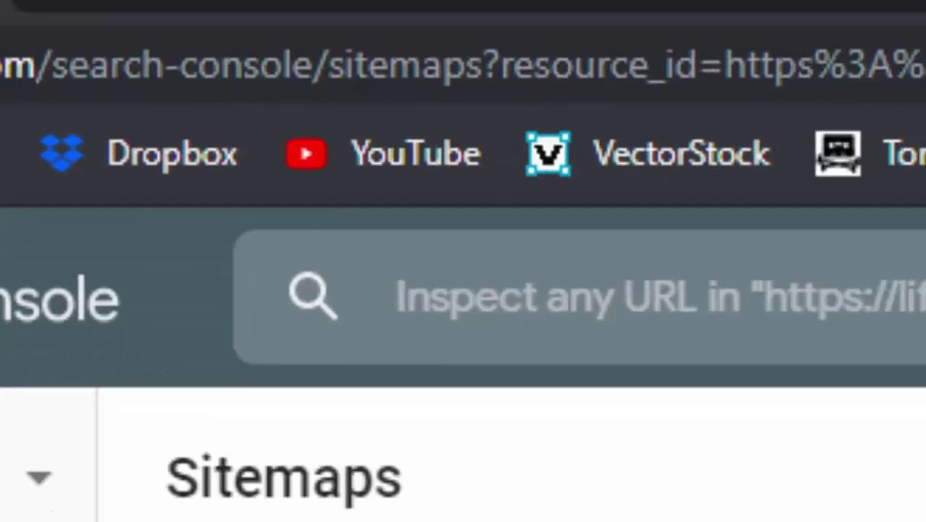
Step: Submit sitemap_index.xml as a new sitemap in Search Console and dismiss the resulting message
{"action": "left_click", "coordinate": [568, 449]}
{"action": "right_click", "coordinate": [569, 442]}
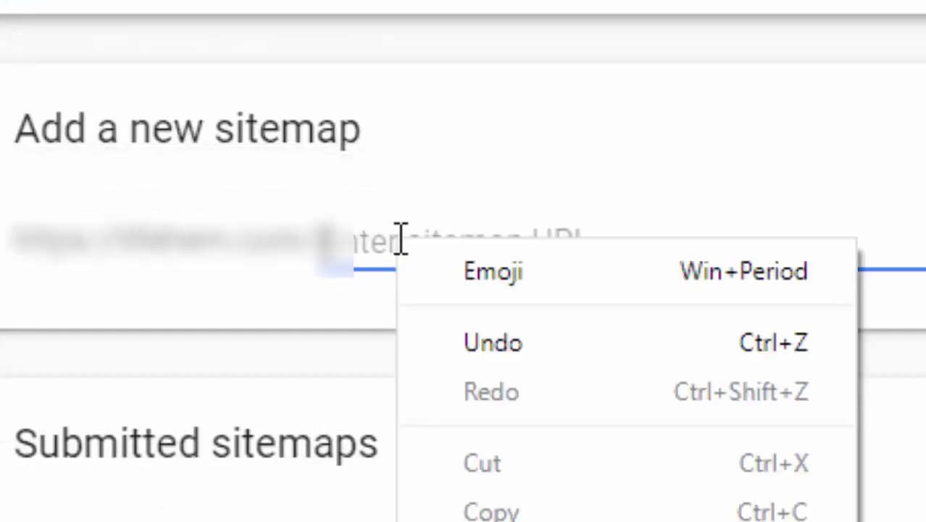
{"action": "left_click", "coordinate": [518, 518]}
{"action": "left_click", "coordinate": [709, 141]}
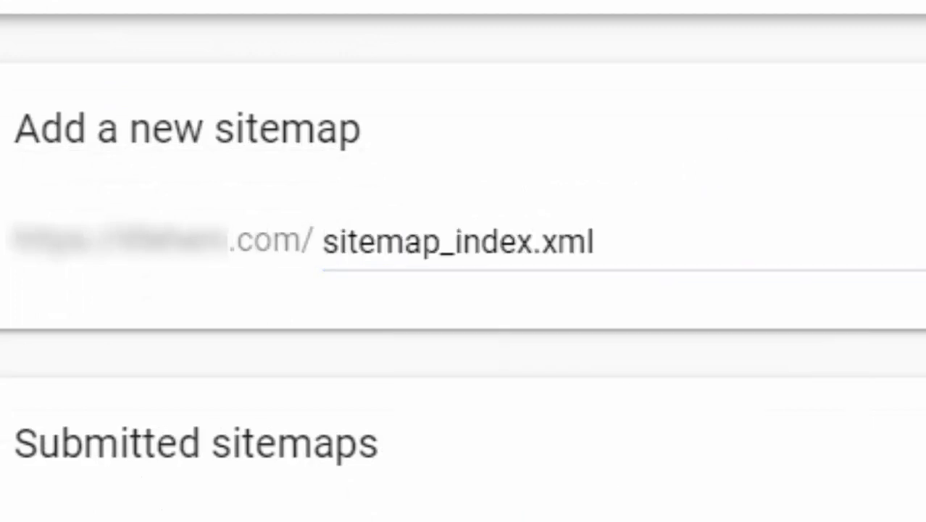
{"action": "left_click", "coordinate": [621, 229]}
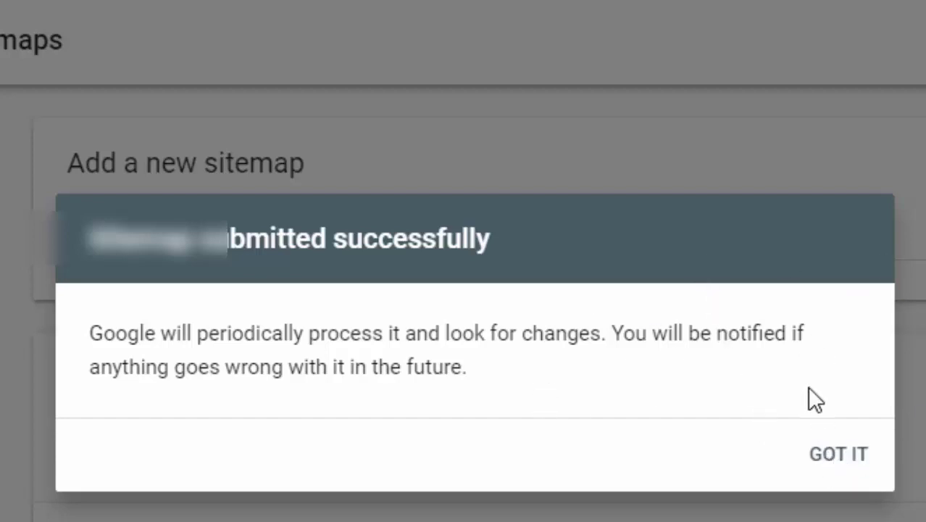
{"action": "left_click", "coordinate": [837, 454]}
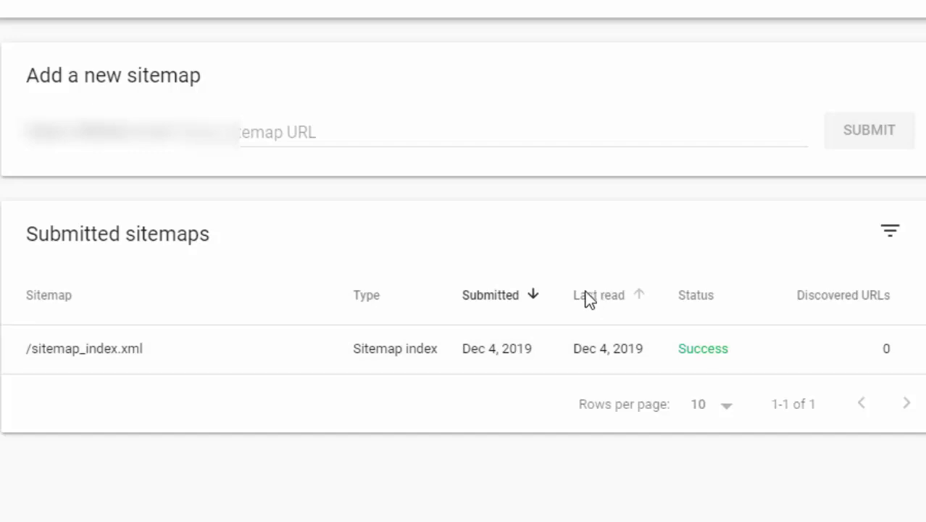
Step: Look at the XML Sitemap window again and return to Search Console's list of submitted sitemaps
{"action": "mouse_move", "coordinate": [366, 481]}
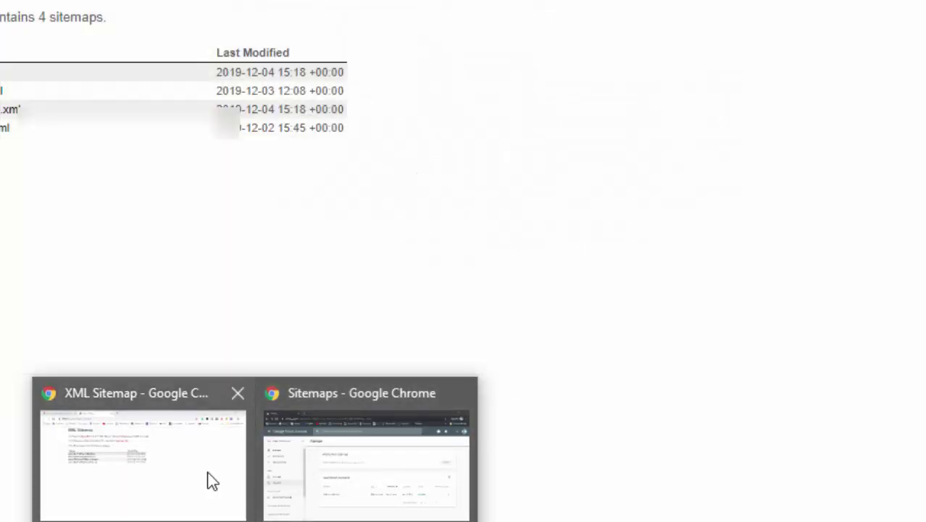
{"action": "left_click", "coordinate": [211, 474]}
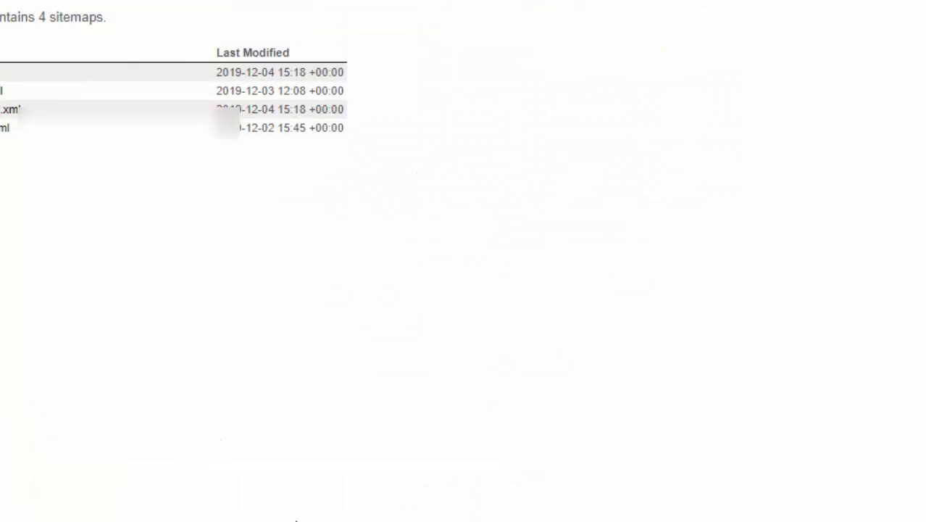
{"action": "mouse_move", "coordinate": [405, 505]}
{"action": "left_click", "coordinate": [408, 479]}
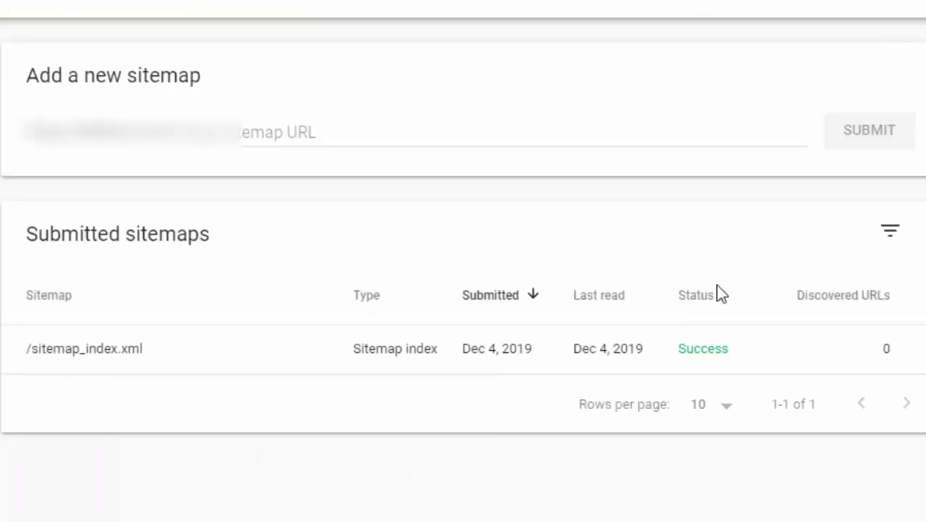